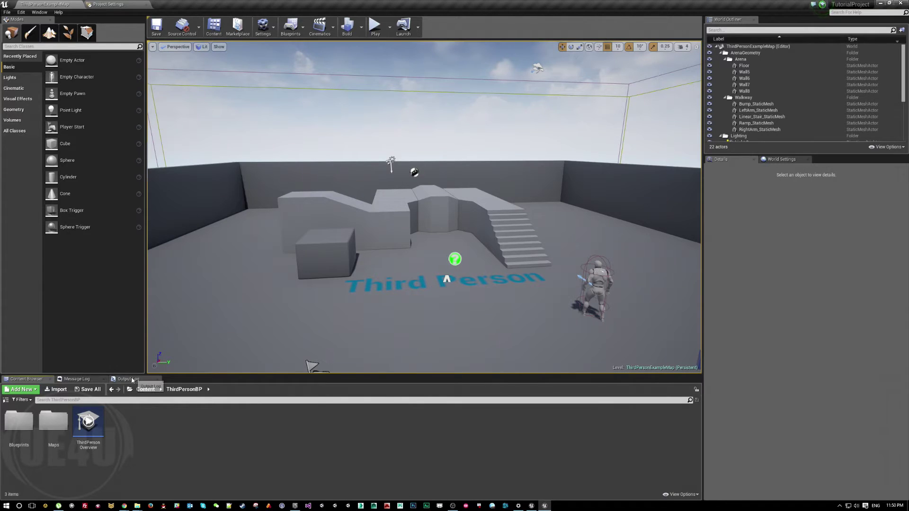
Step: Open the Blueprints folder inside ThirdPersonBP in the project content
double_click(19, 422)
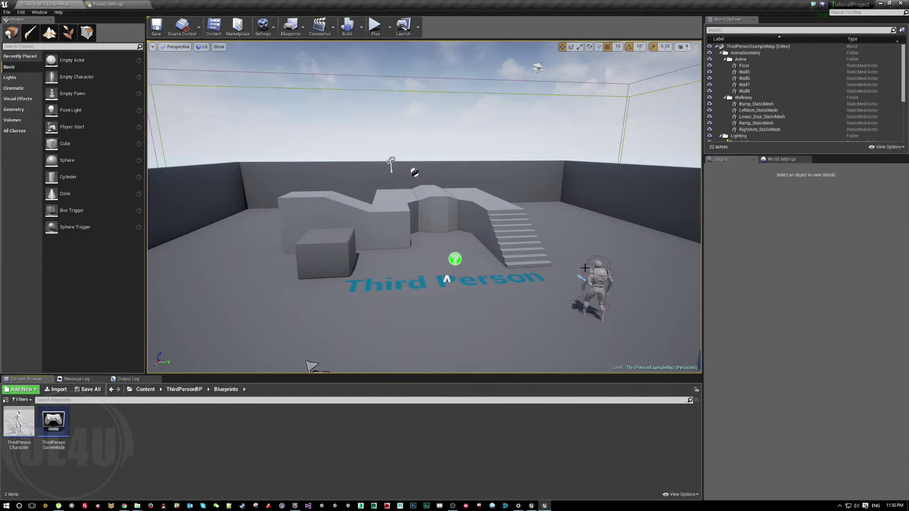
Step: Play-test the level, moving the character beside the stairs and turning the camera around it, and end the session
key(w)
right_drag(588, 263, 601, 308)
click(375, 27)
key(w)
key(w)
key(w)
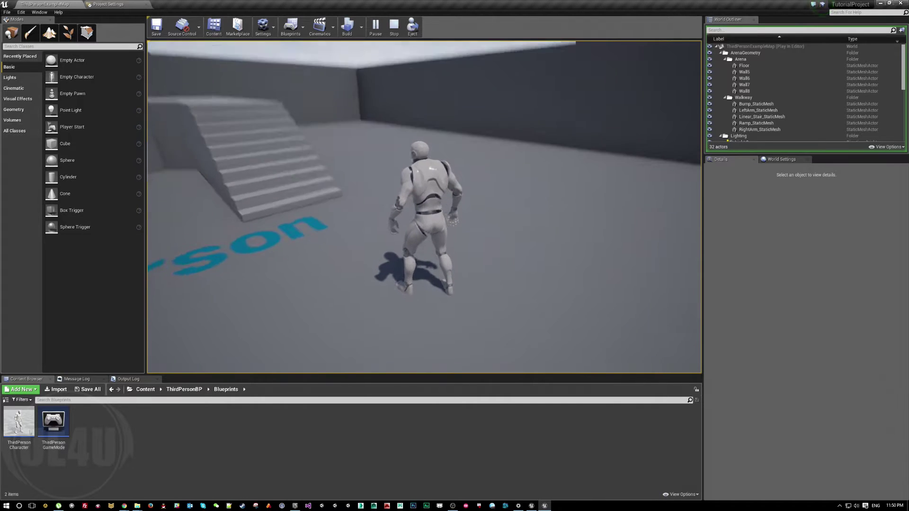
key(w)
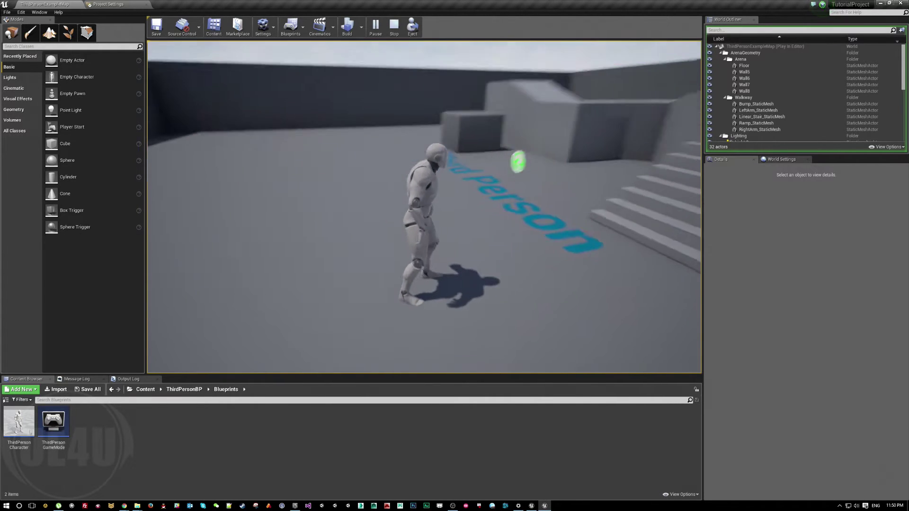
key(Escape)
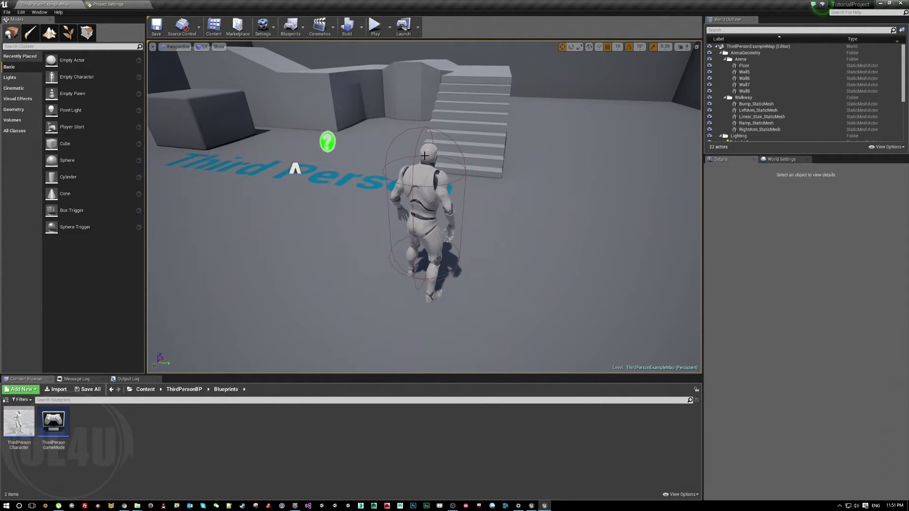
Step: Play-test the character on the staircase, examining its posture from the side and from behind, and end the session
key(d)
right_drag(497, 185, 370, 171)
click(375, 27)
key(w)
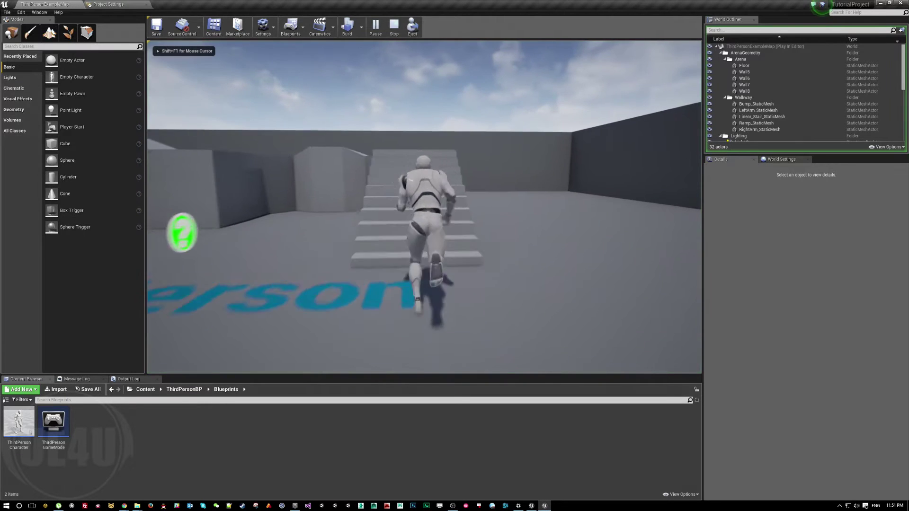
key(a)
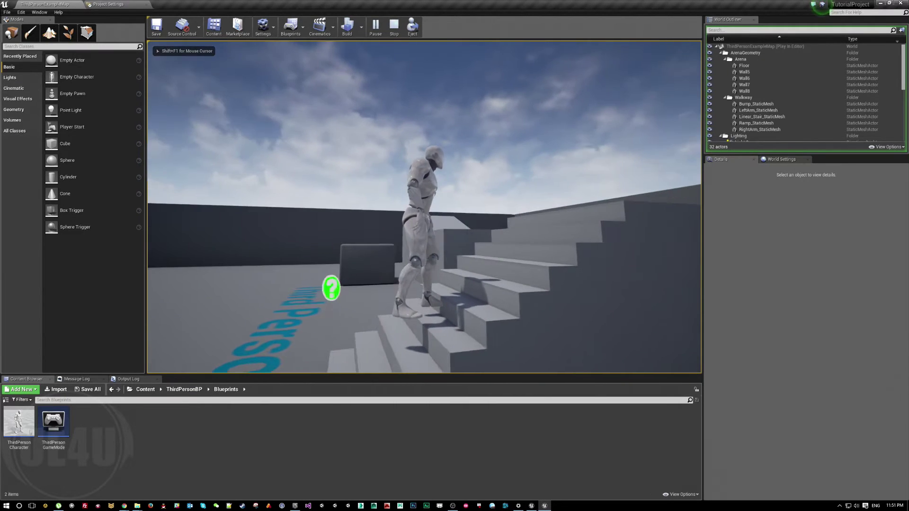
key(w)
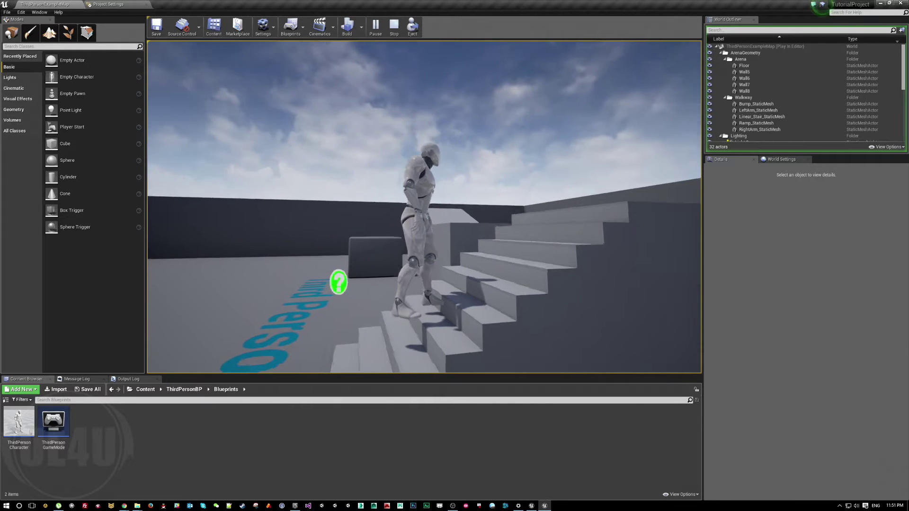
key(w)
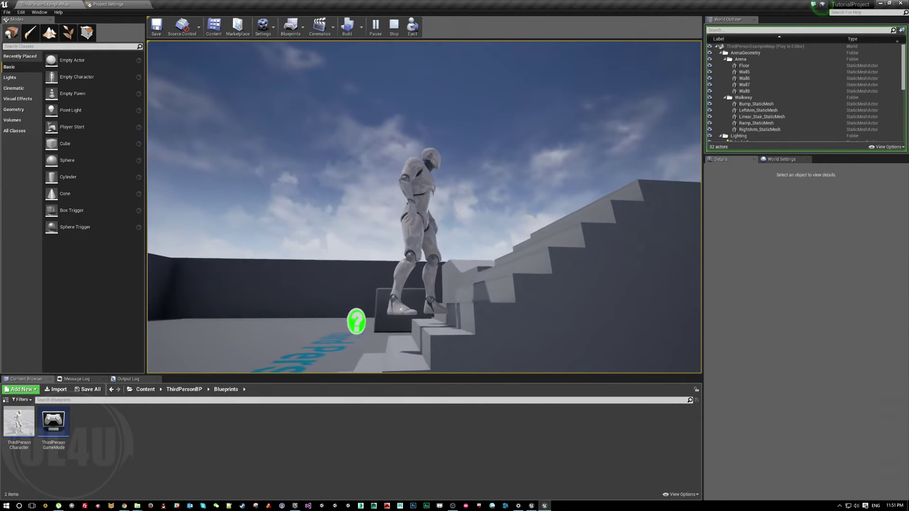
key(w)
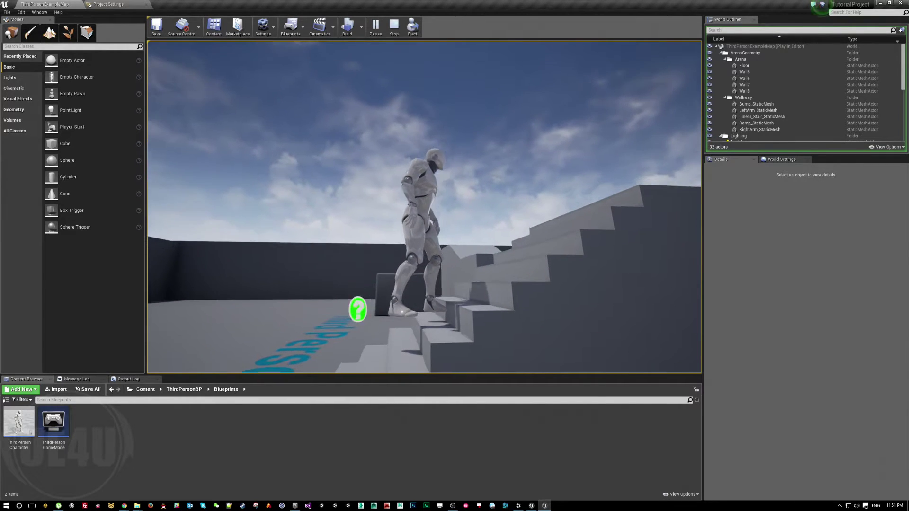
key(w)
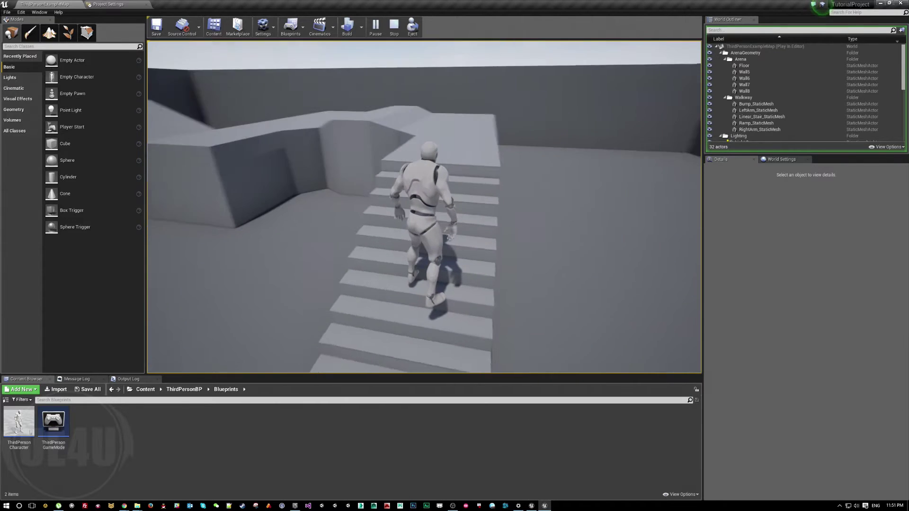
key(Escape)
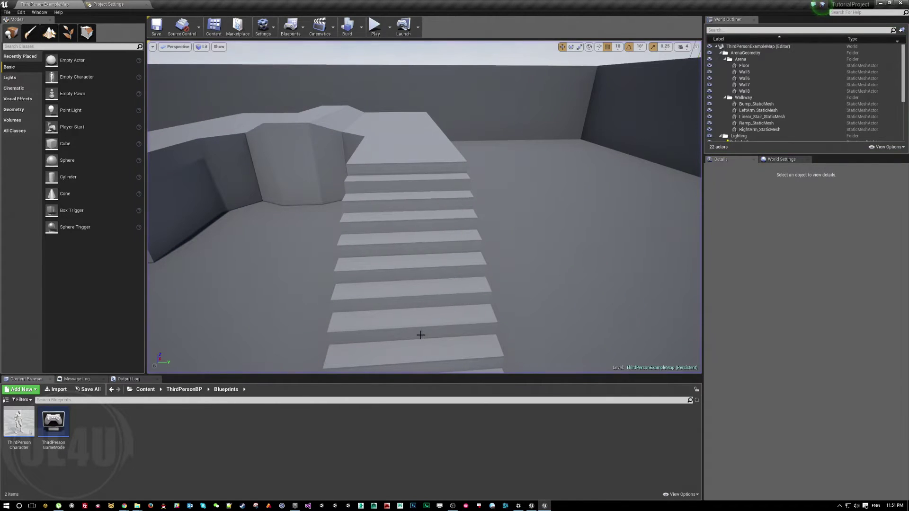
Step: Play-test the character running and changing direction around the Third Person floor text and the cube, and end the session
key(s)
right_drag(420, 335, 327, 372)
right_drag(389, 351, 386, 348)
click(375, 26)
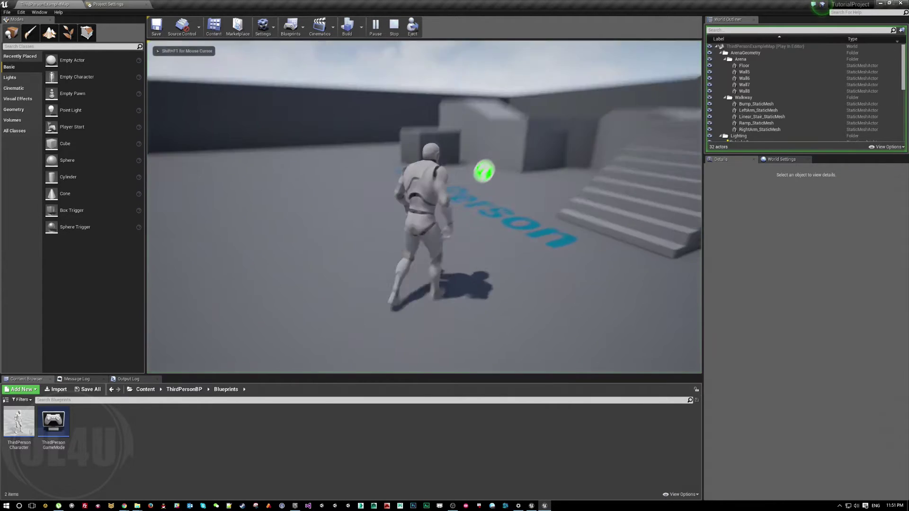
key(a)
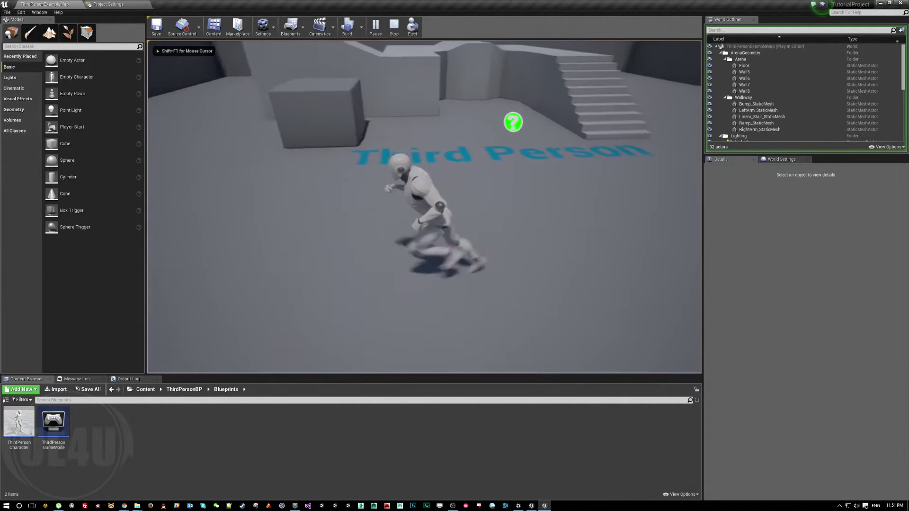
key(a)
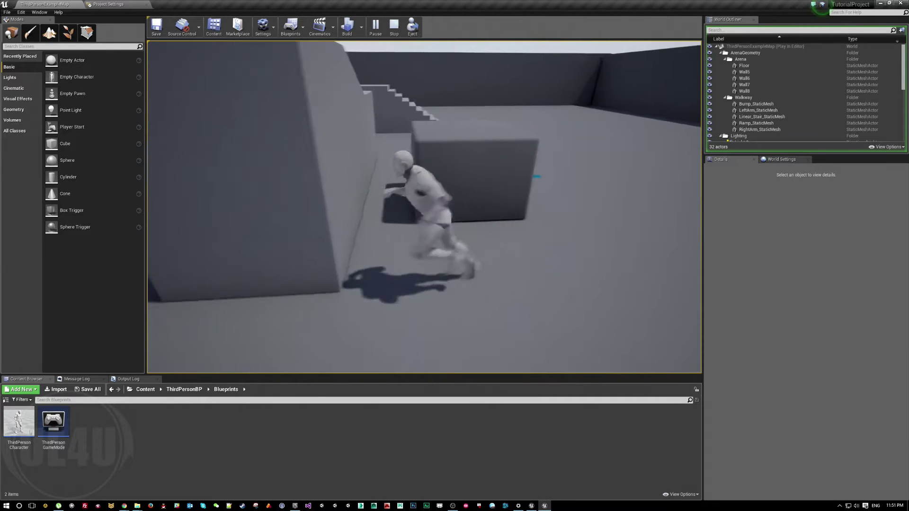
key(d)
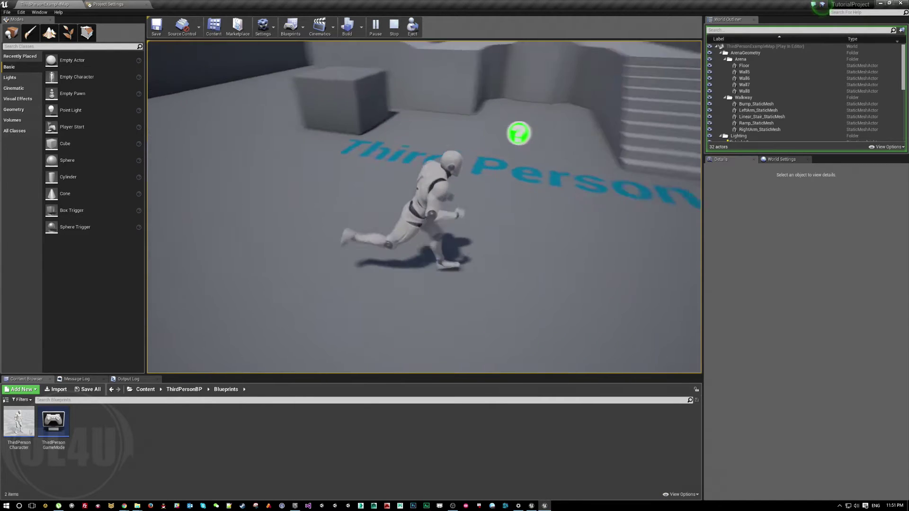
key(a)
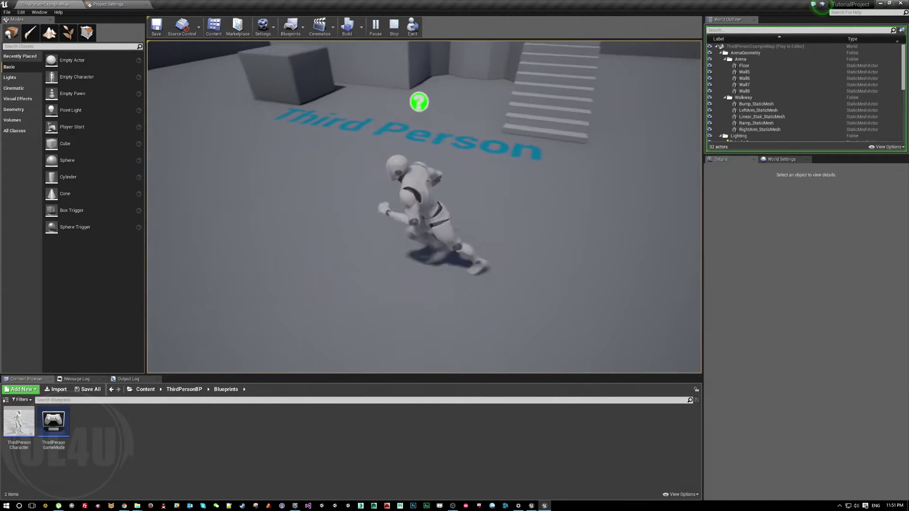
key(w)
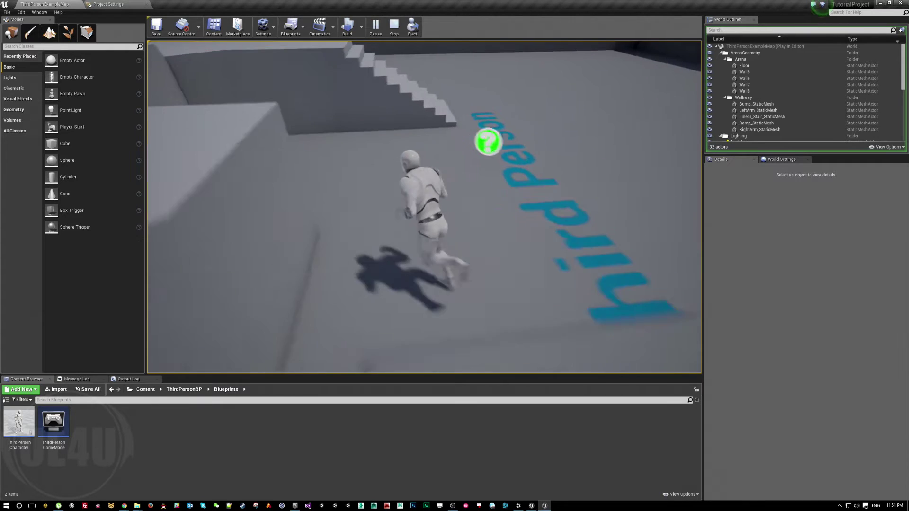
key(a)
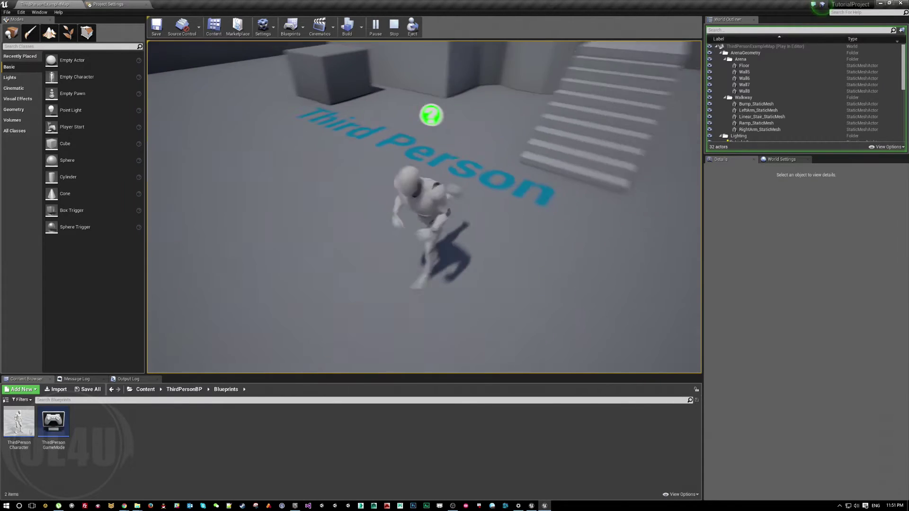
key(w)
key(Escape)
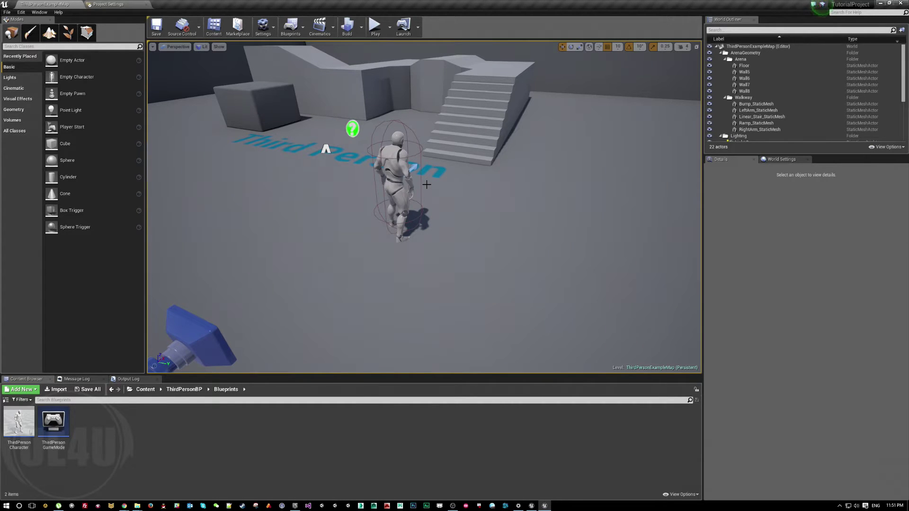
click(353, 127)
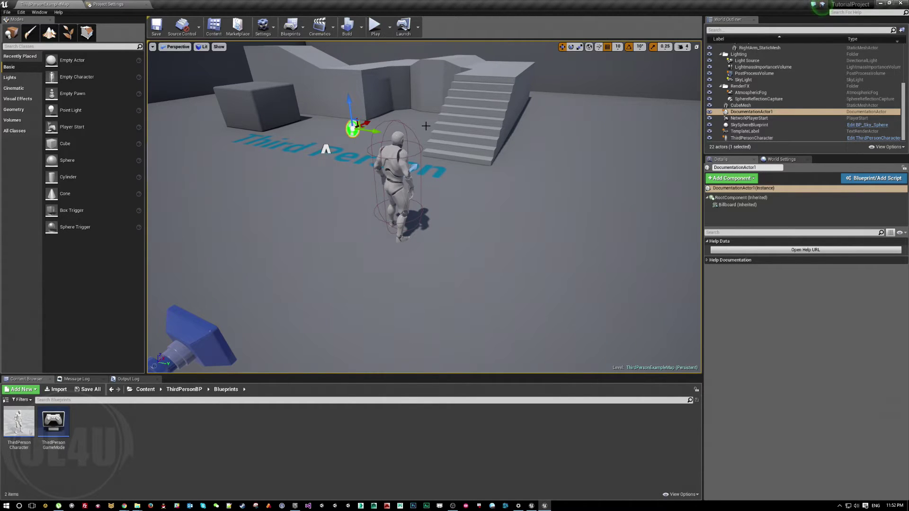
key(d)
mouse_move(426, 126)
right_down()
mouse_move(374, 124)
mouse_move(317, 85)
mouse_move(337, 95)
mouse_move(310, 108)
mouse_move(345, 97)
mouse_move(423, 122)
right_up()
key(w)
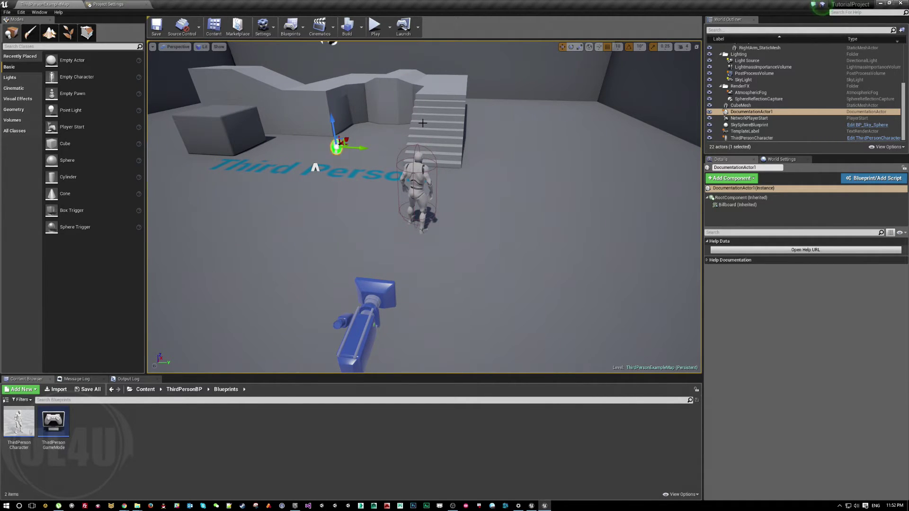
right_drag(428, 128, 442, 124)
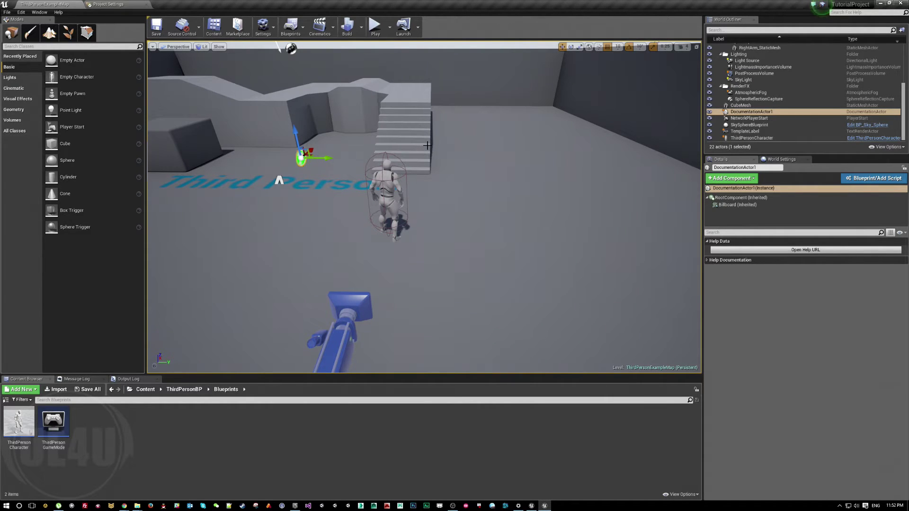
Step: Open the ThirdPersonCharacter blueprint docked with the main editor tabs and add an Event Tick node in an empty area of its Event Graph
click(19, 423)
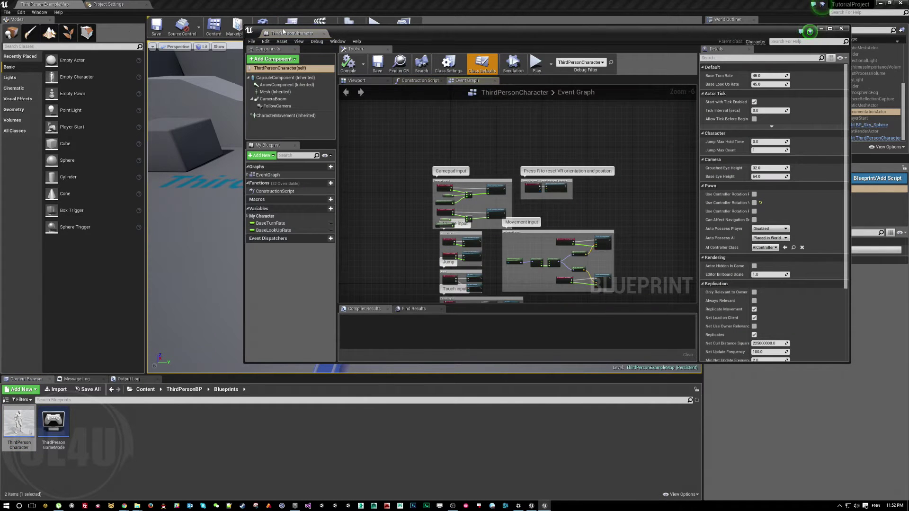
drag(282, 31, 280, 5)
right_drag(398, 306, 406, 227)
scroll(405, 228, up, 6)
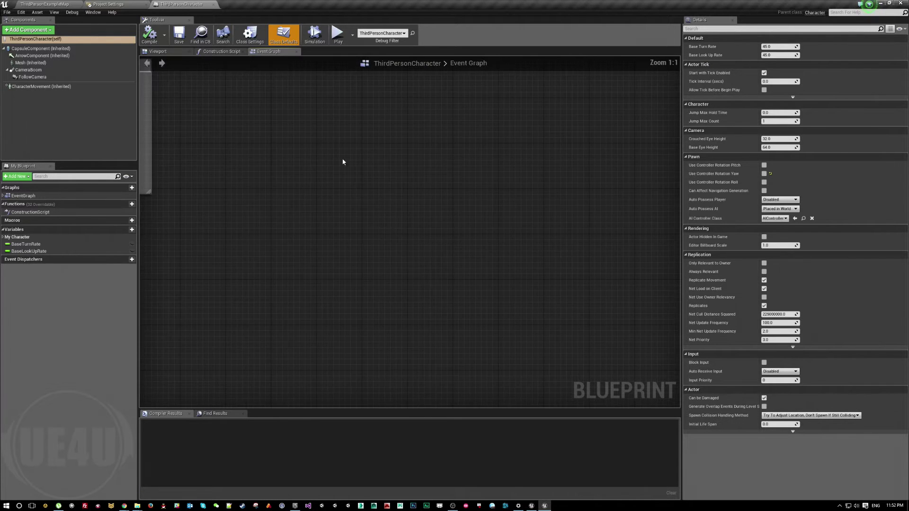
right_drag(203, 113, 305, 180)
right_click(302, 179)
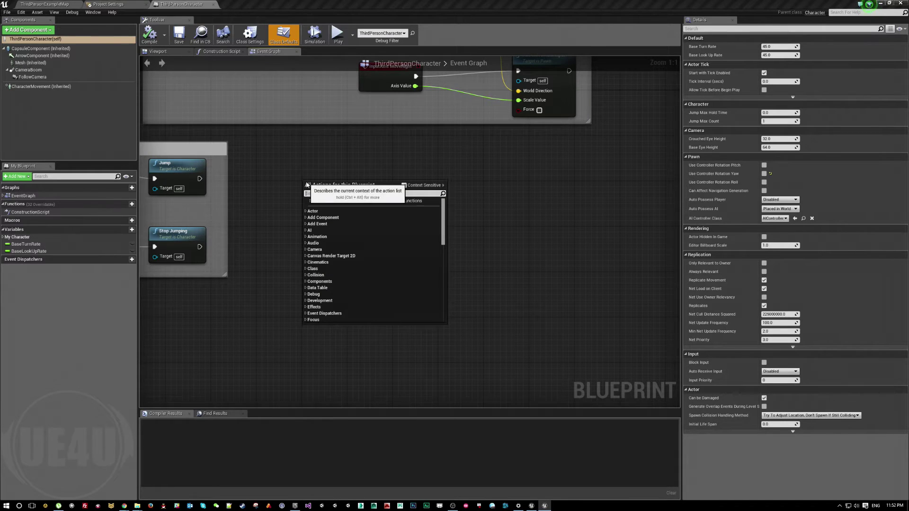
text(tick)
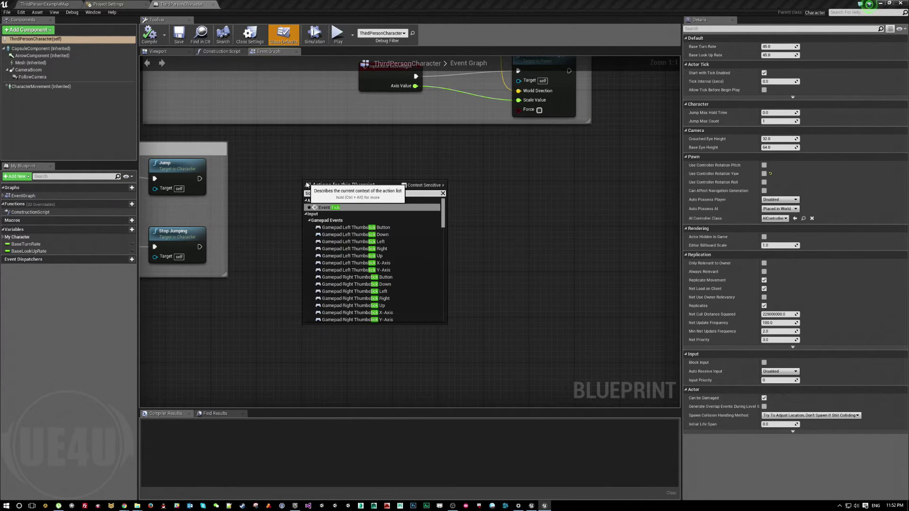
key(Return)
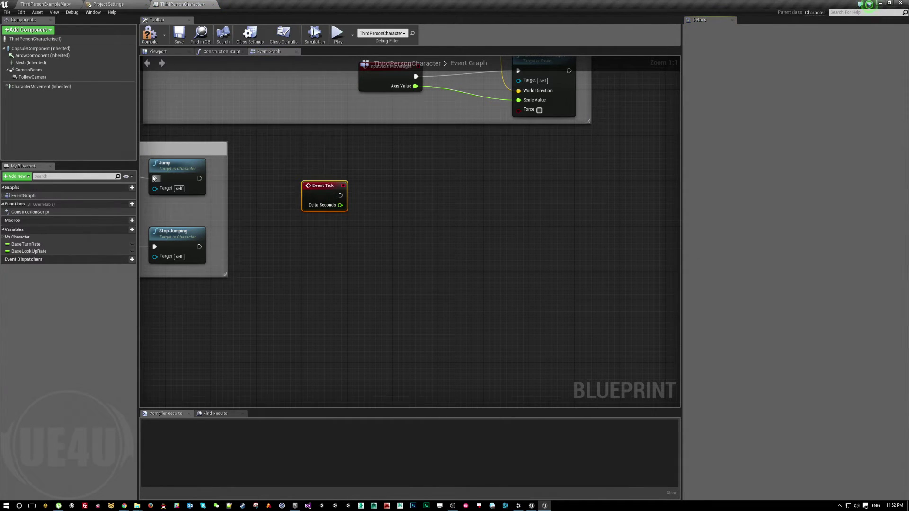
Step: Create a variable named extraRotation with the type Rotator, and compile and save the blueprint
click(132, 230)
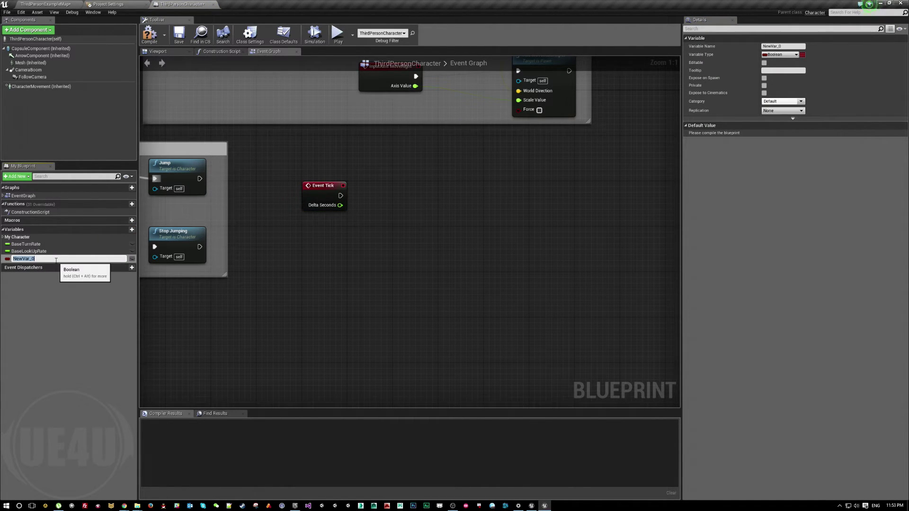
text(extraRotation)
key(Return)
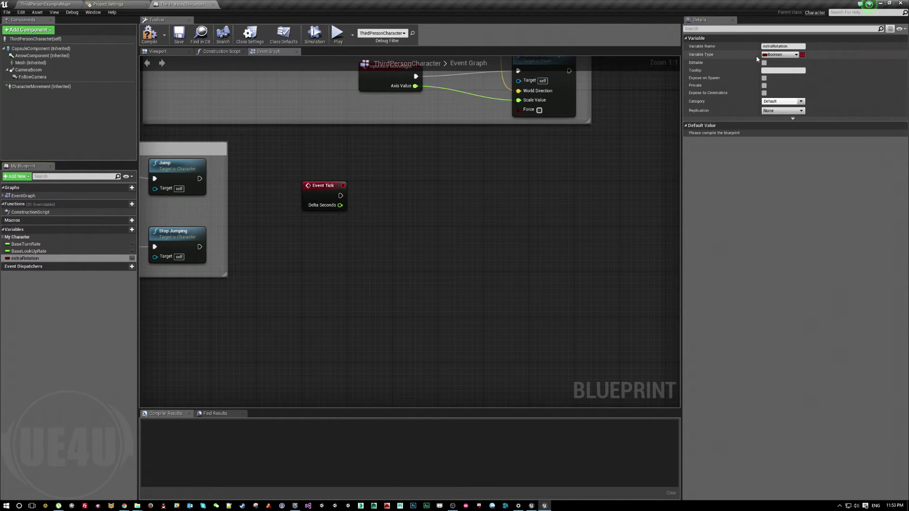
click(777, 55)
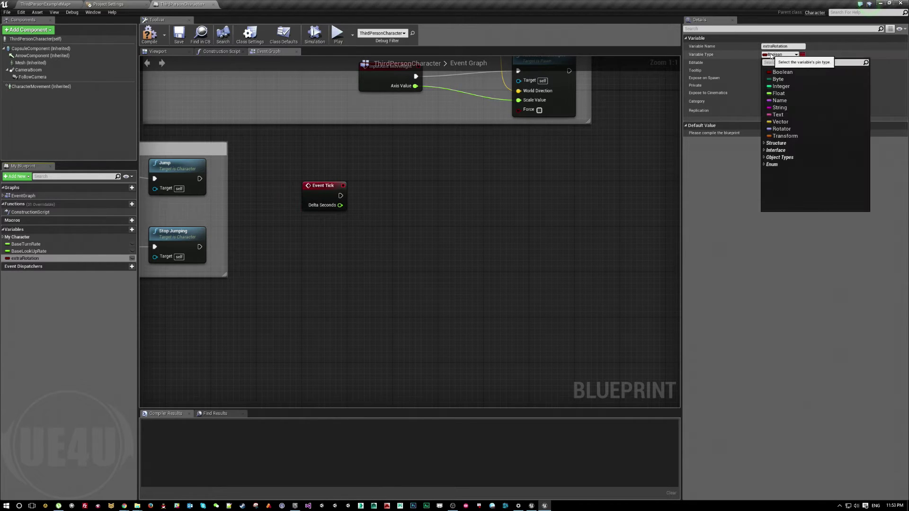
click(790, 129)
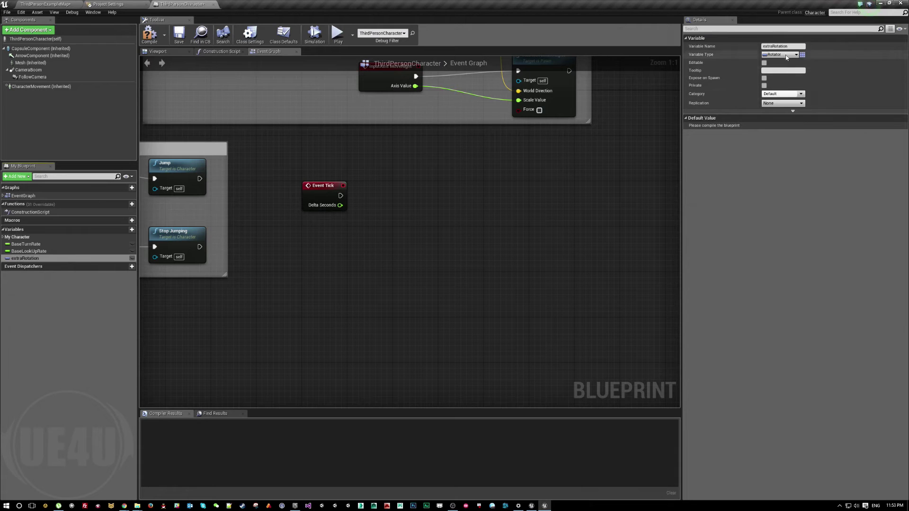
click(781, 55)
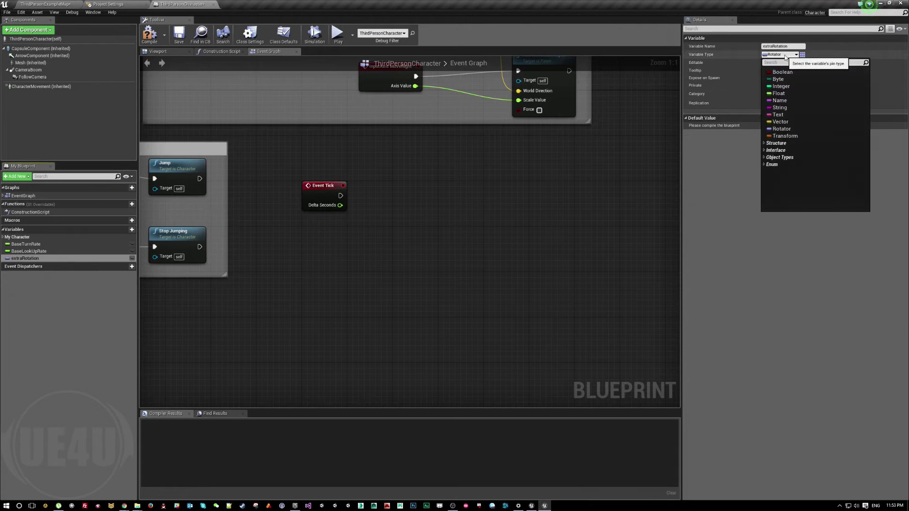
click(275, 106)
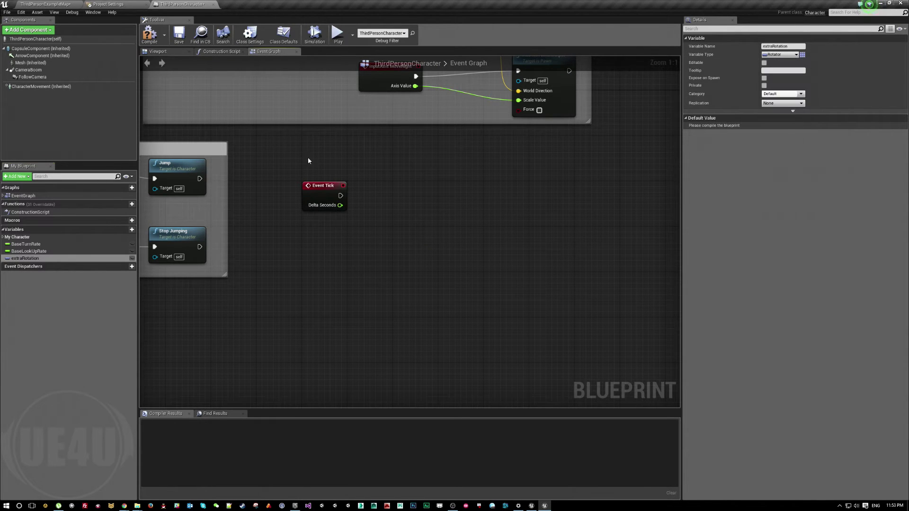
click(149, 34)
click(179, 36)
Step: Place a Set node for extraRotation to the right of Event Tick and connect the event's execution output to it
drag(25, 258, 616, 191)
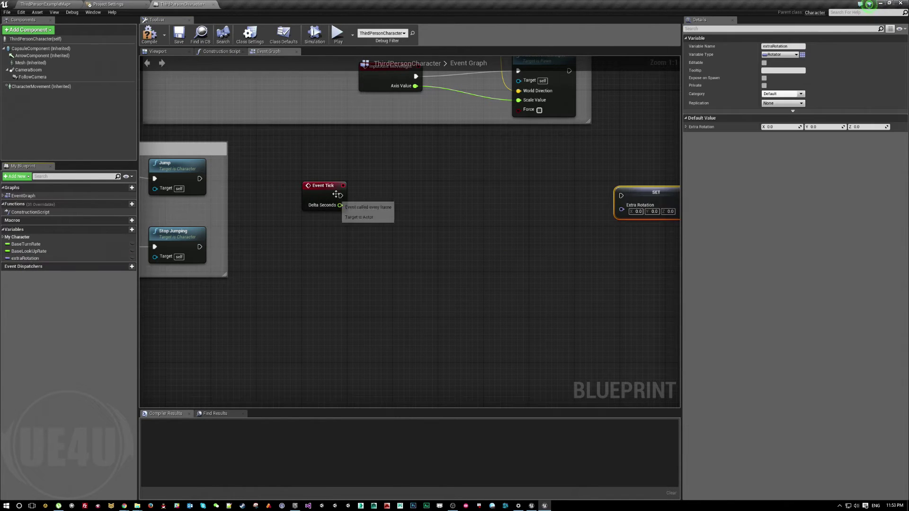
drag(340, 195, 598, 195)
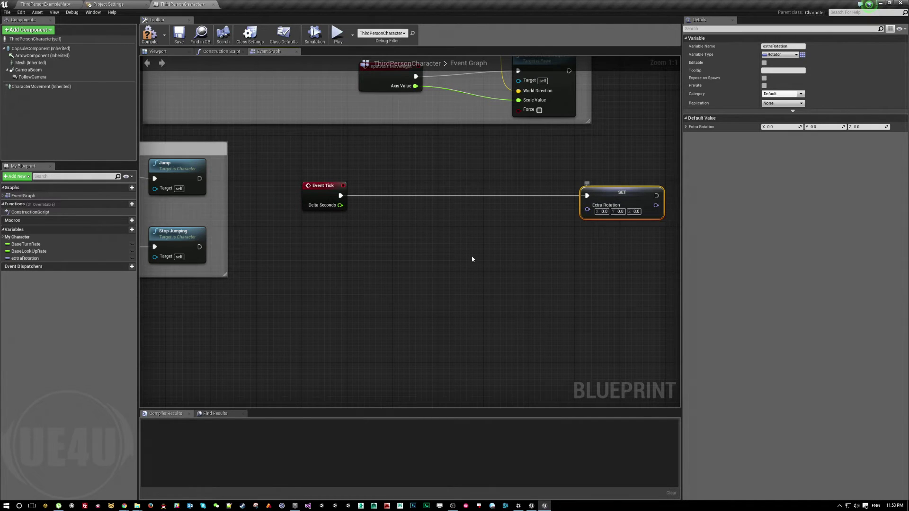
Step: Add a Self reference feeding Get Pawn Owner through Character Movement below Event Tick, and stack the three nodes neatly
right_click(342, 323)
text(self)
key(Return)
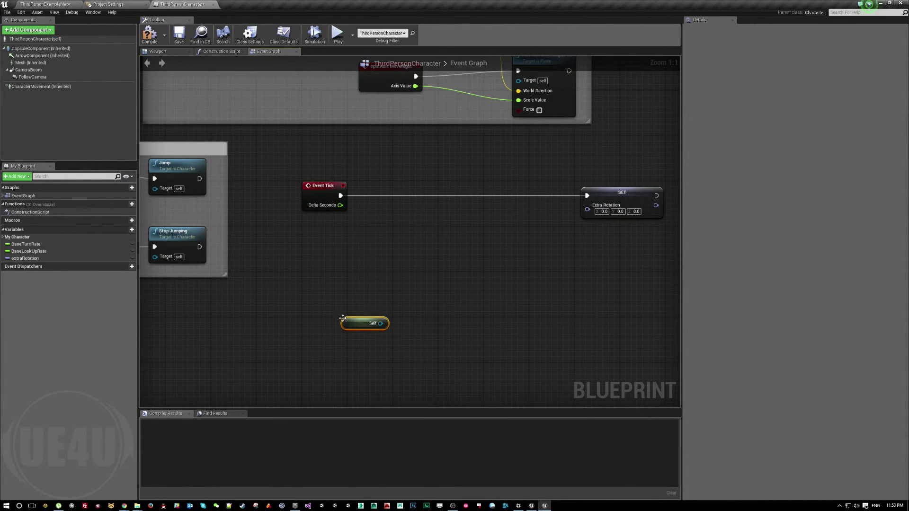
drag(380, 323, 454, 340)
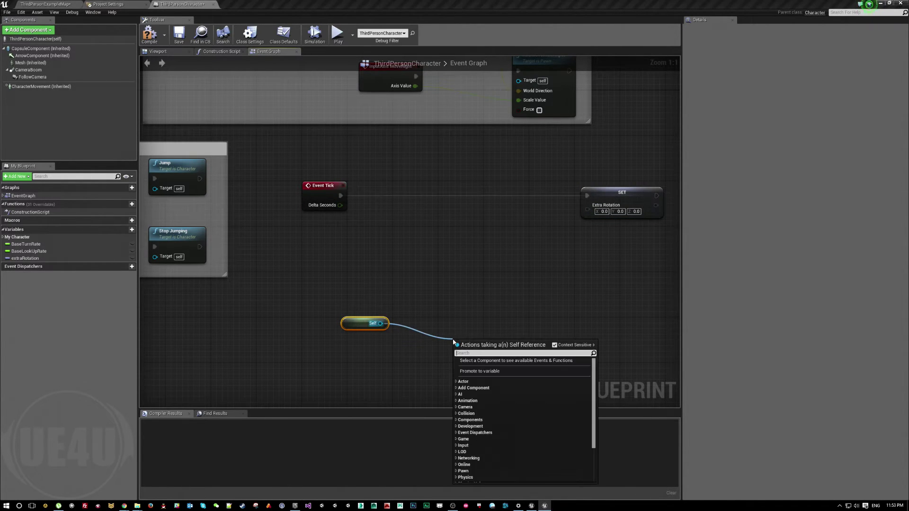
text(get)
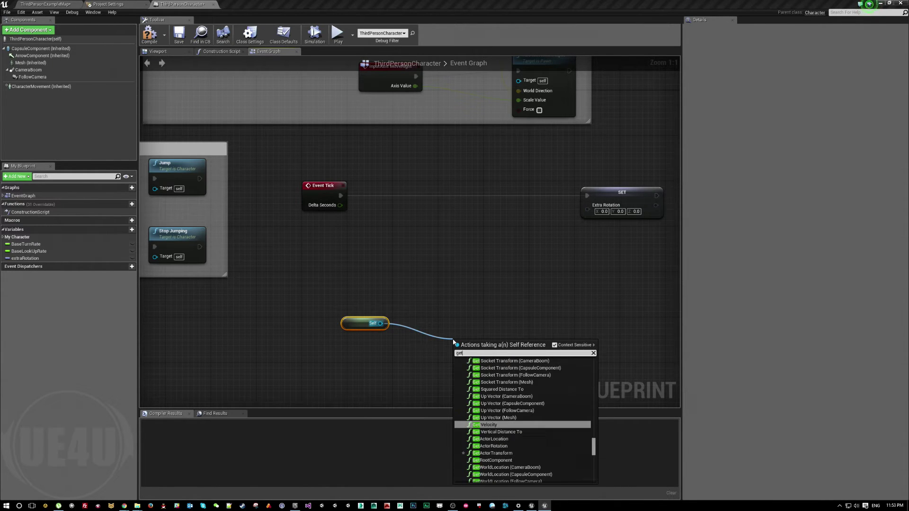
text( pawn own)
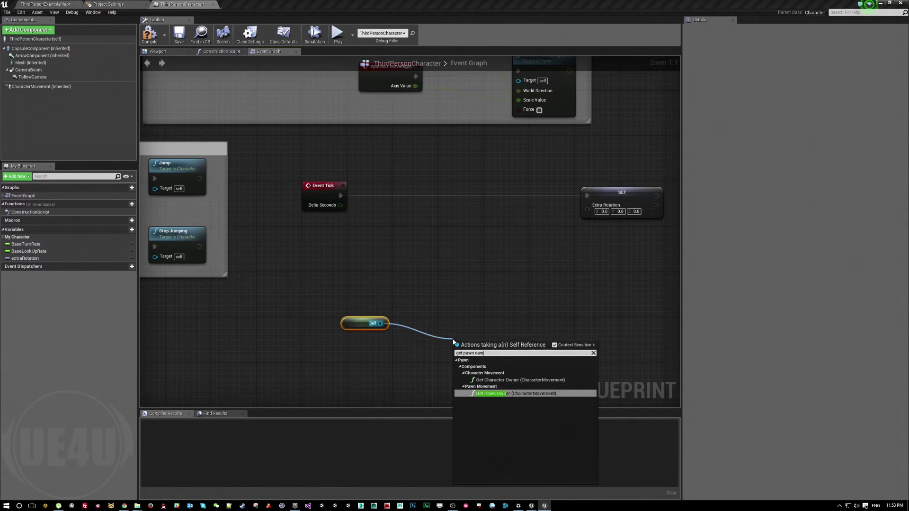
key(Return)
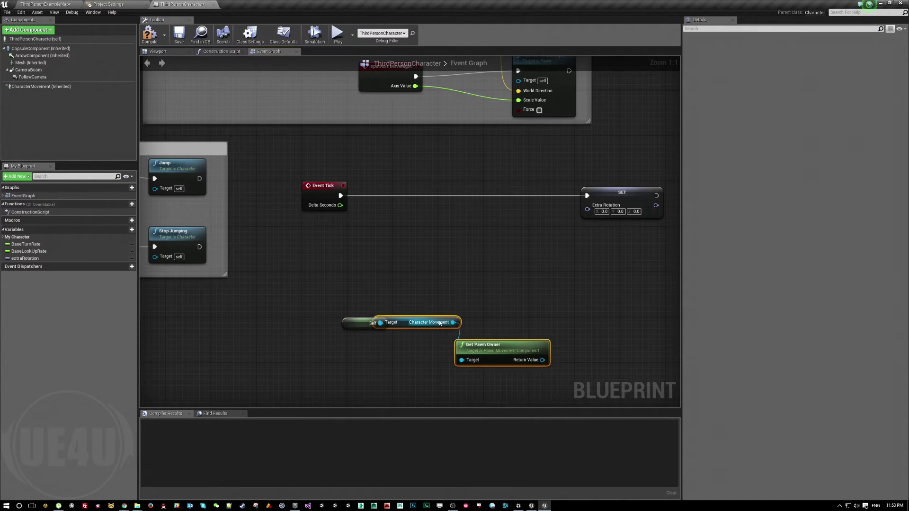
drag(440, 324, 389, 341)
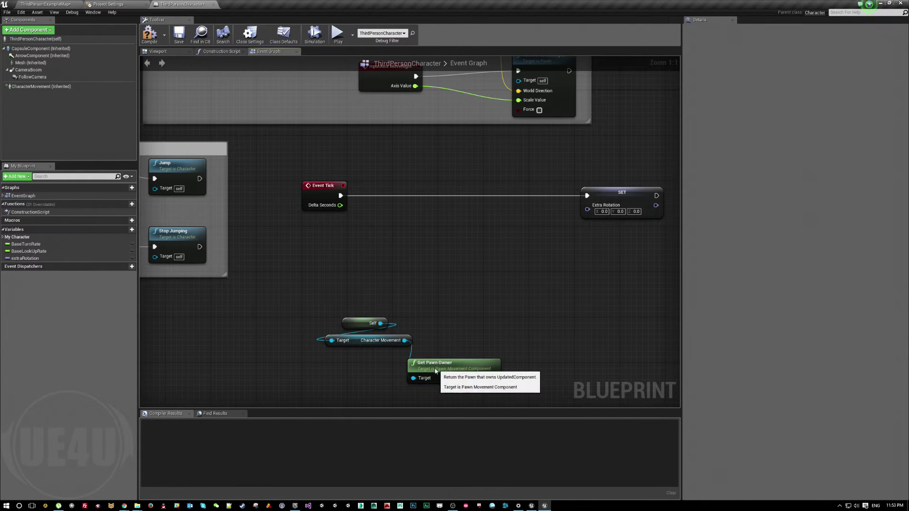
drag(431, 370, 358, 364)
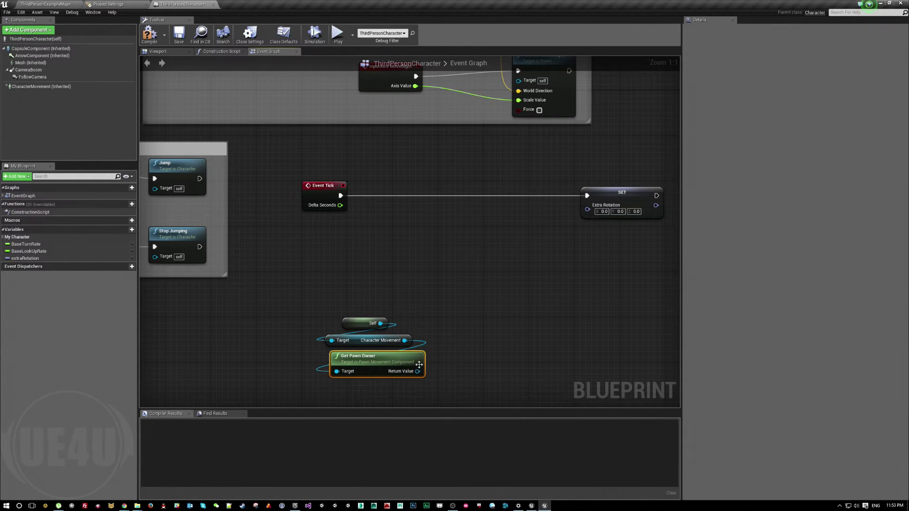
Step: Add Get Control Rotation from the Get Pawn Owner return value, connect it to the Set extraRotation input, and compile and save
drag(418, 371, 485, 299)
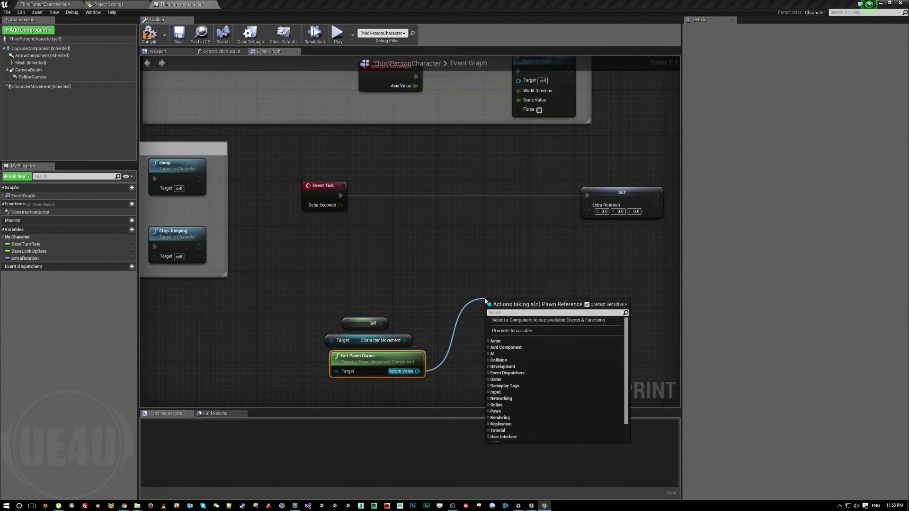
text(get control ro)
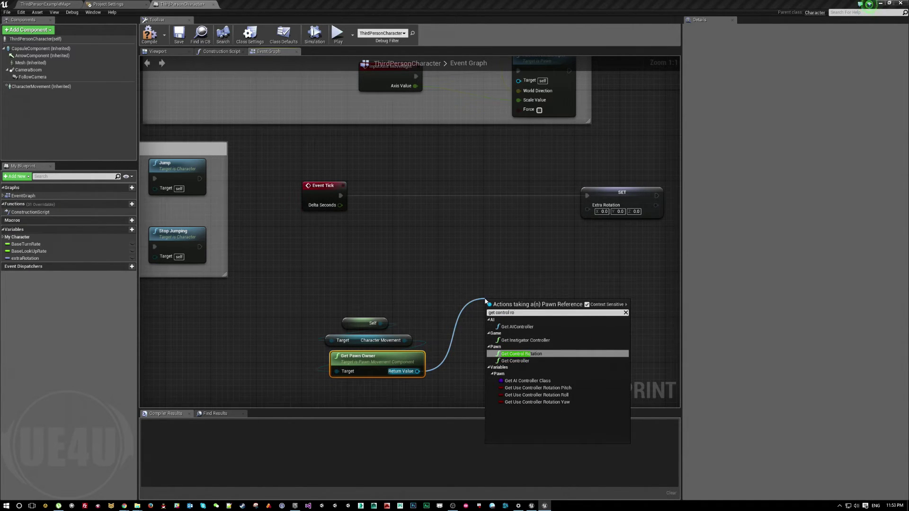
key(Return)
drag(511, 307, 588, 209)
right_drag(551, 218, 506, 219)
click(150, 35)
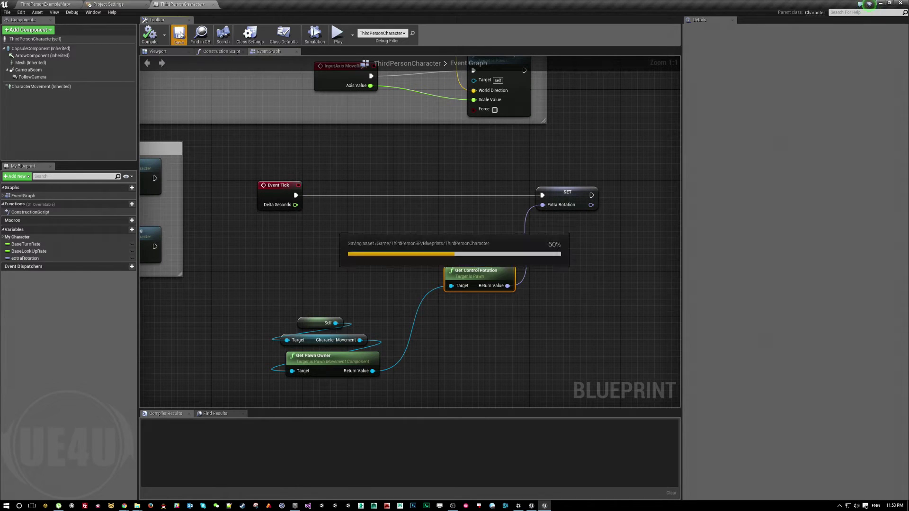
Step: Run a brief play-test of the ThirdPersonExampleMap level and end the session
click(60, 4)
click(375, 26)
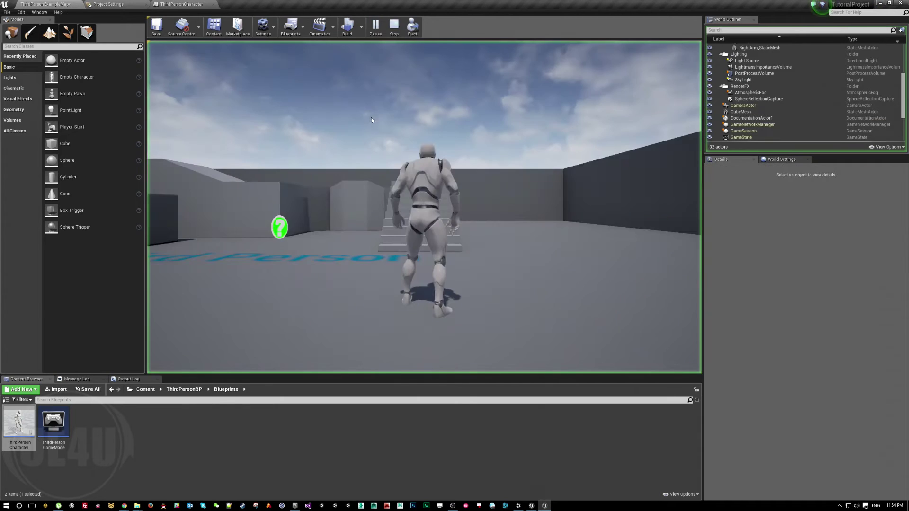
key(Escape)
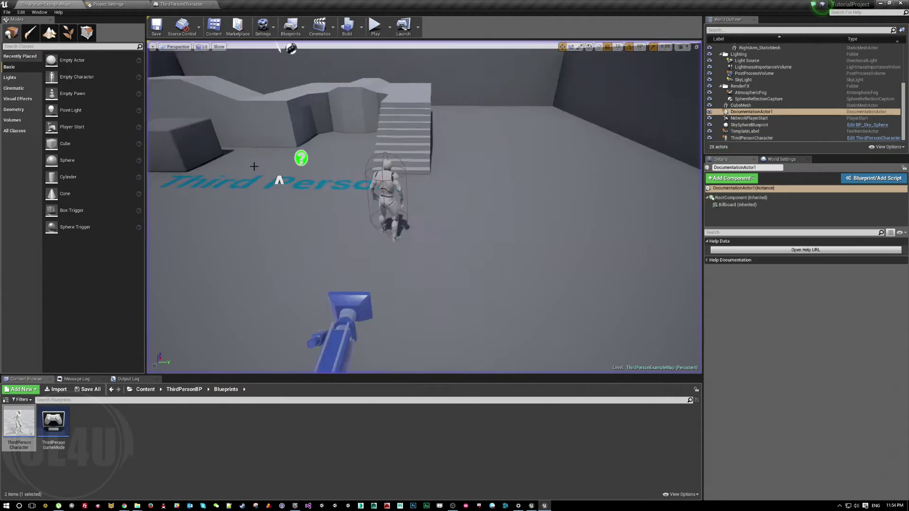
click(189, 4)
click(53, 5)
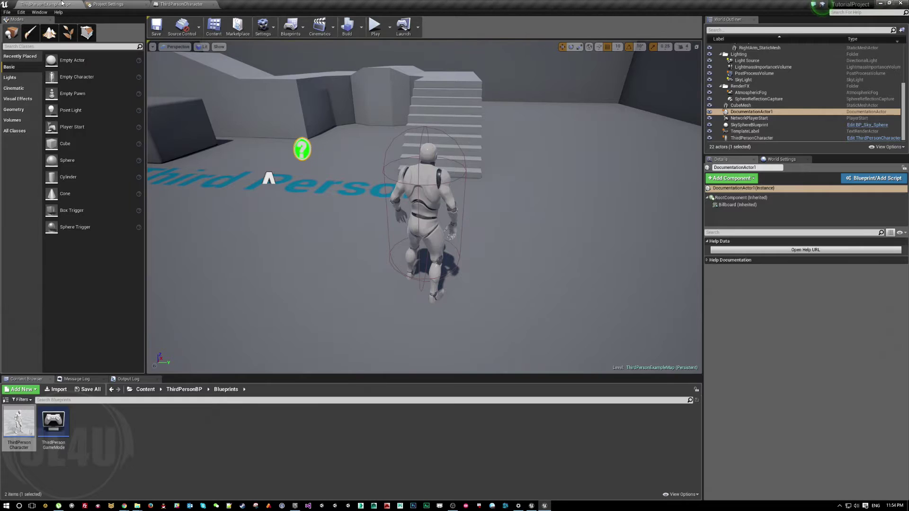
Step: Open the ThirdPerson_AnimBP animation blueprint from the Mannequin/Animations content folder
click(191, 390)
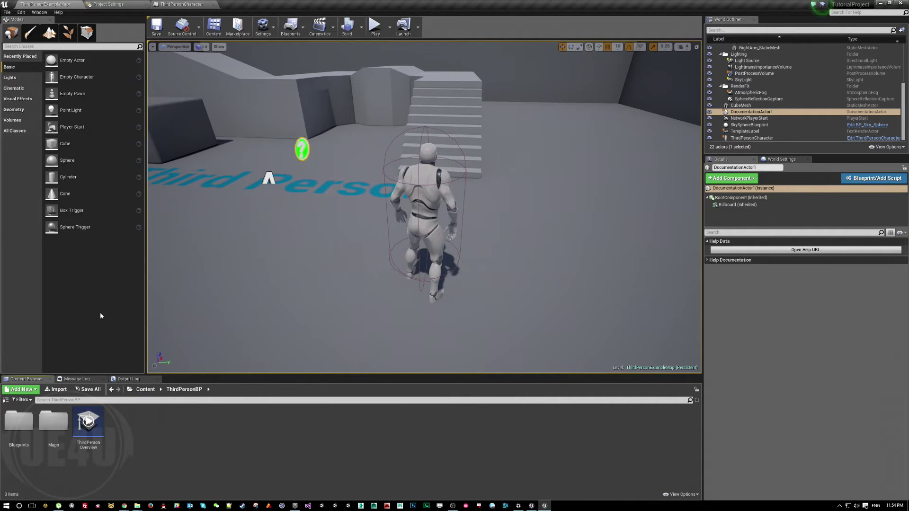
click(182, 4)
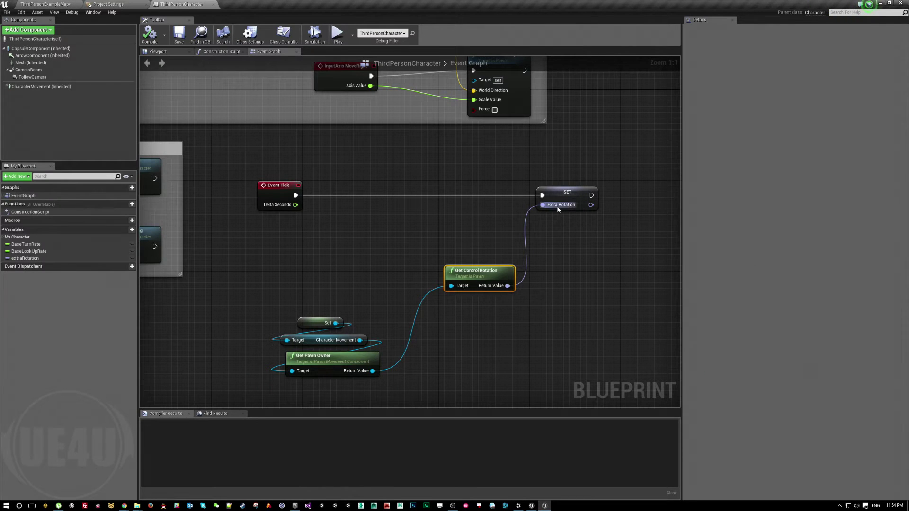
click(77, 4)
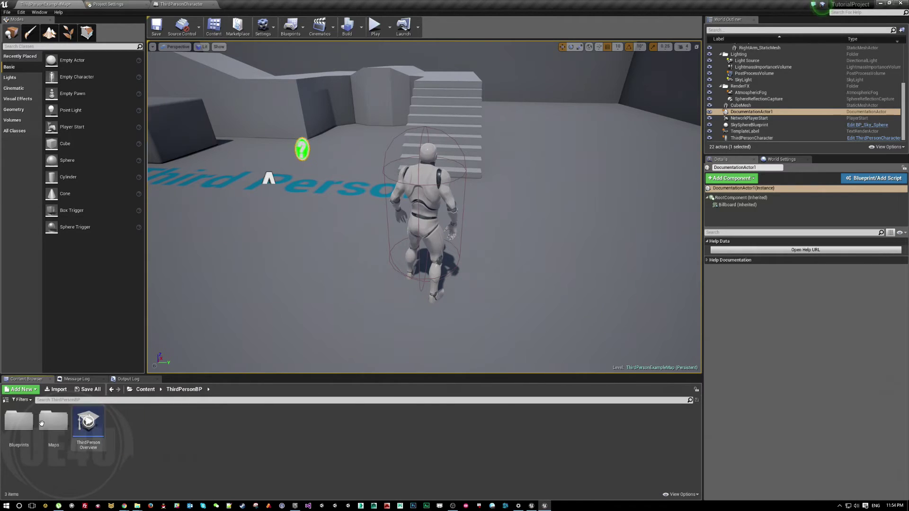
click(21, 424)
double_click(21, 424)
click(175, 391)
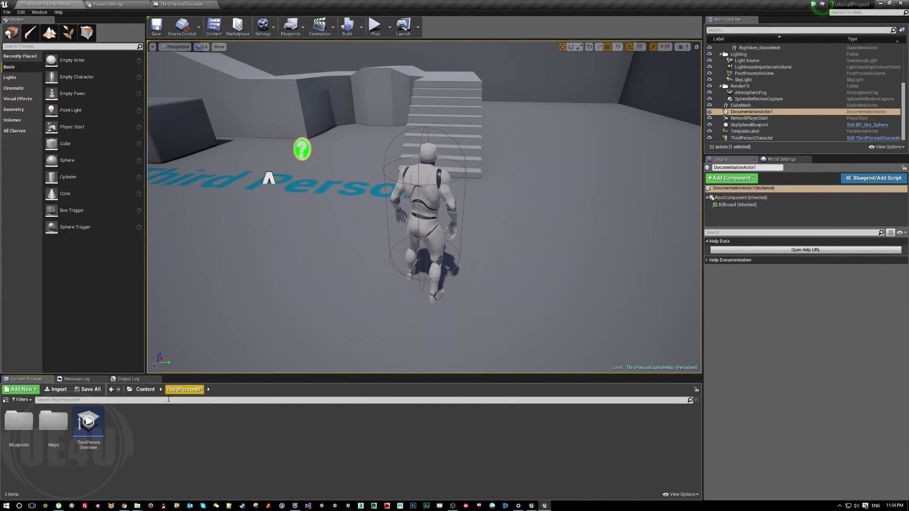
click(144, 391)
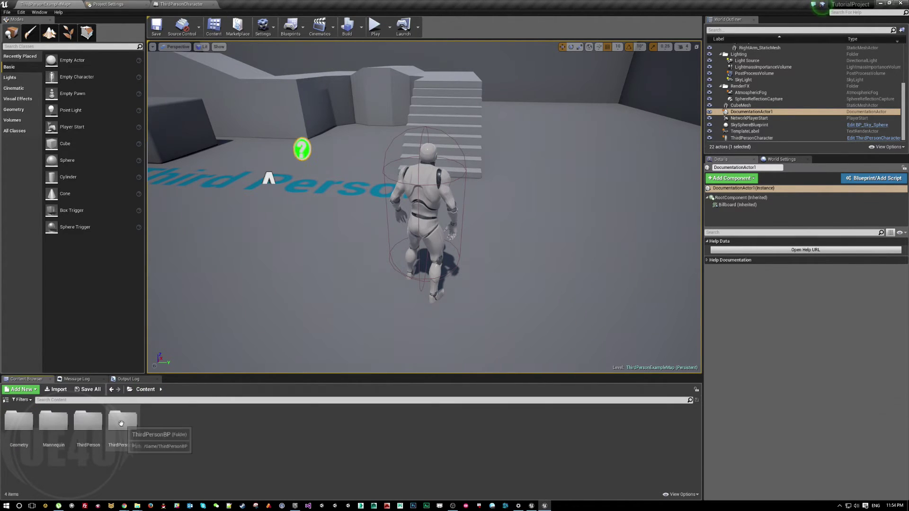
double_click(54, 422)
double_click(19, 421)
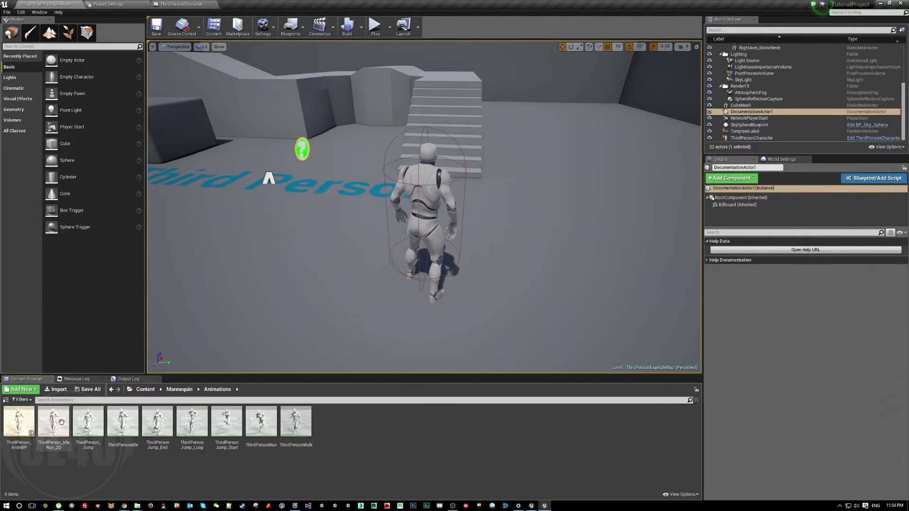
double_click(19, 421)
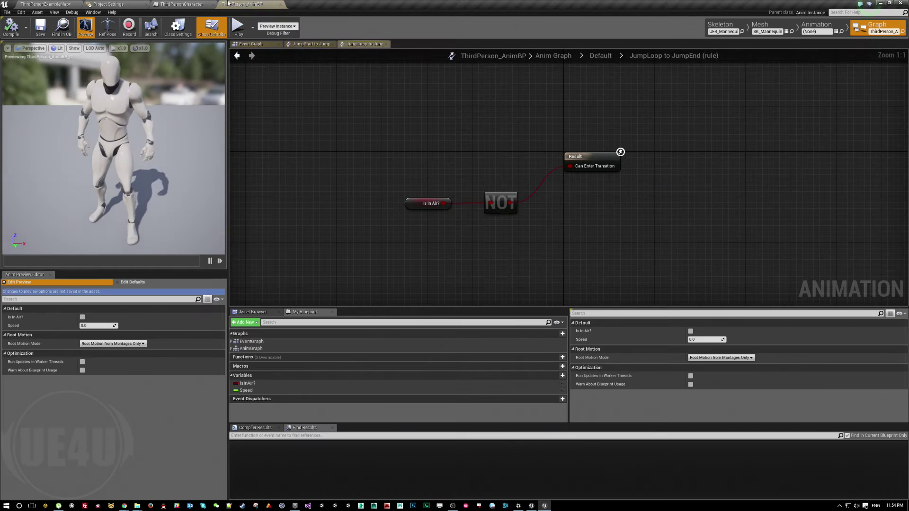
Step: Copy the name of the extraRotation variable from the ThirdPersonCharacter blueprint
click(181, 4)
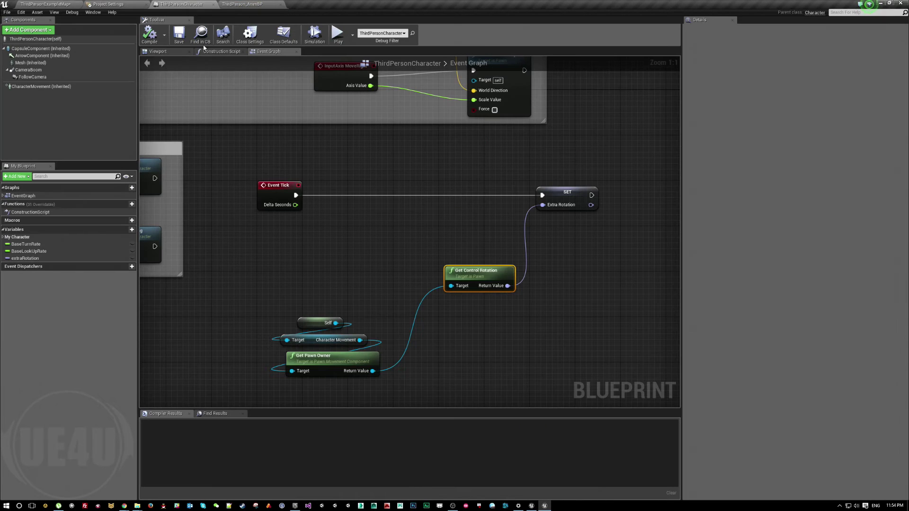
click(28, 259)
click(773, 46)
key(ctrl+c)
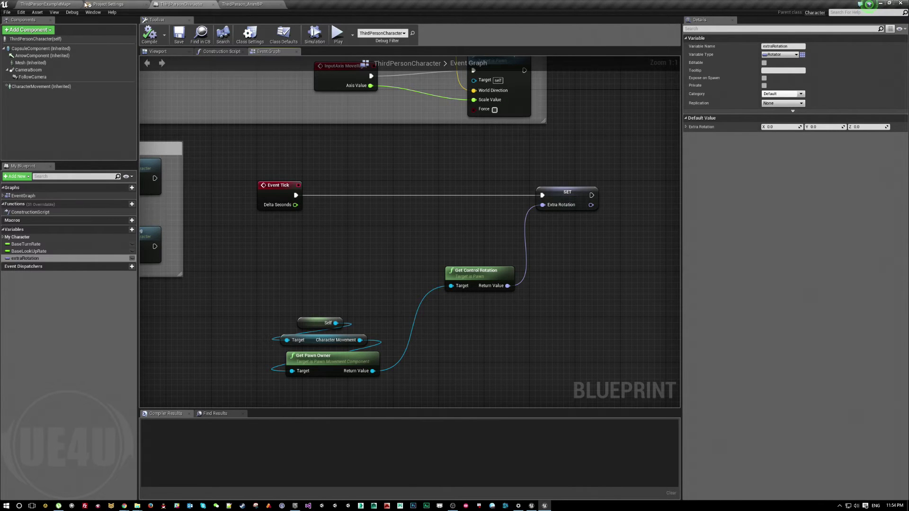
Step: Create a variable named extraRotation with the type Rotator in ThirdPerson_AnimBP and compile the blueprint
click(242, 4)
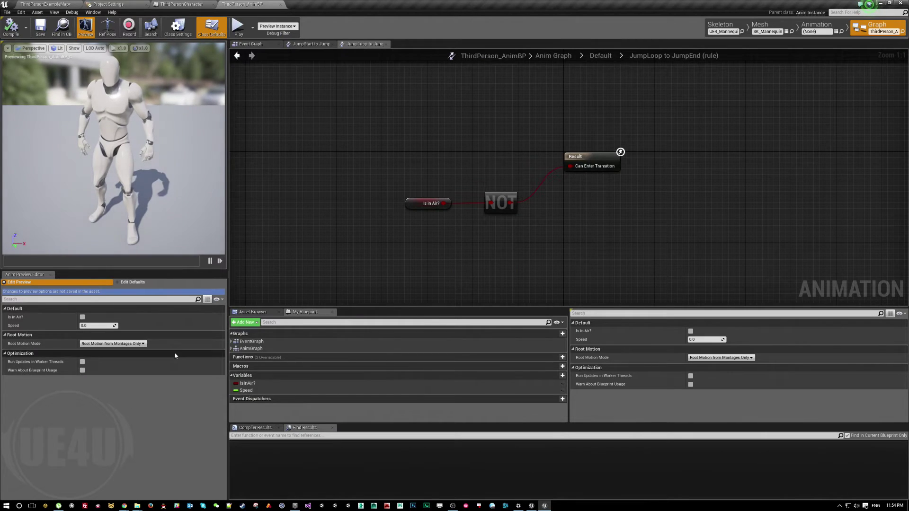
click(565, 376)
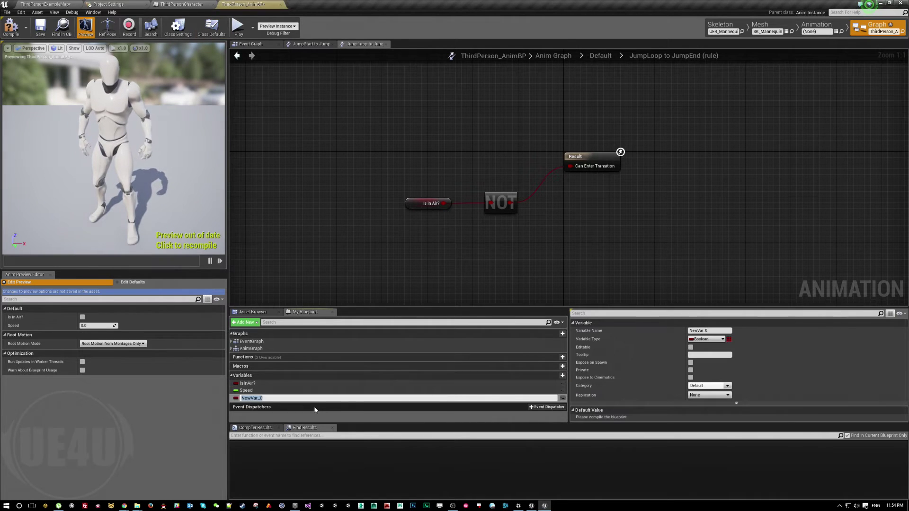
text(extraRotation)
key(Return)
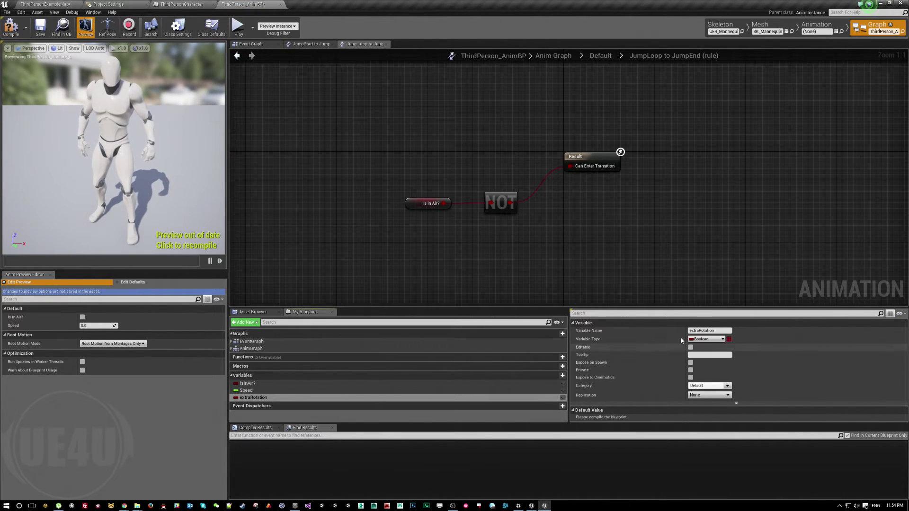
click(706, 339)
click(708, 414)
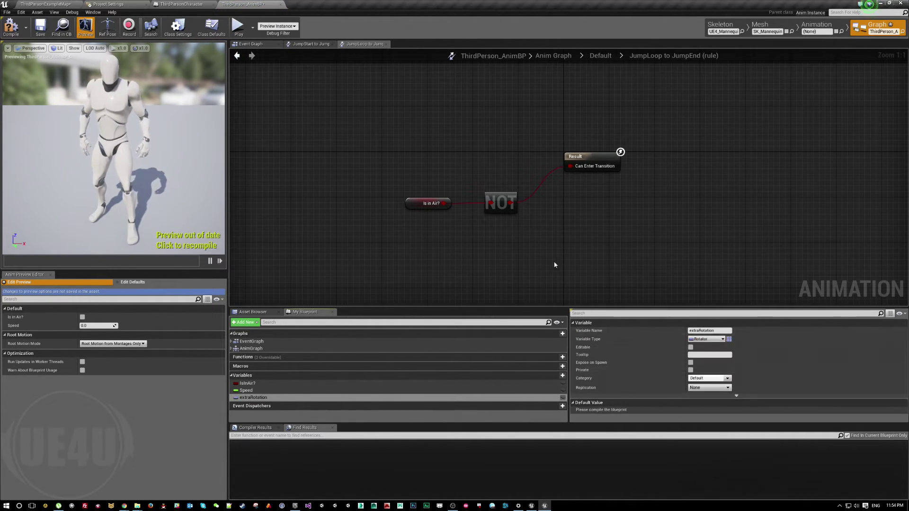
click(11, 26)
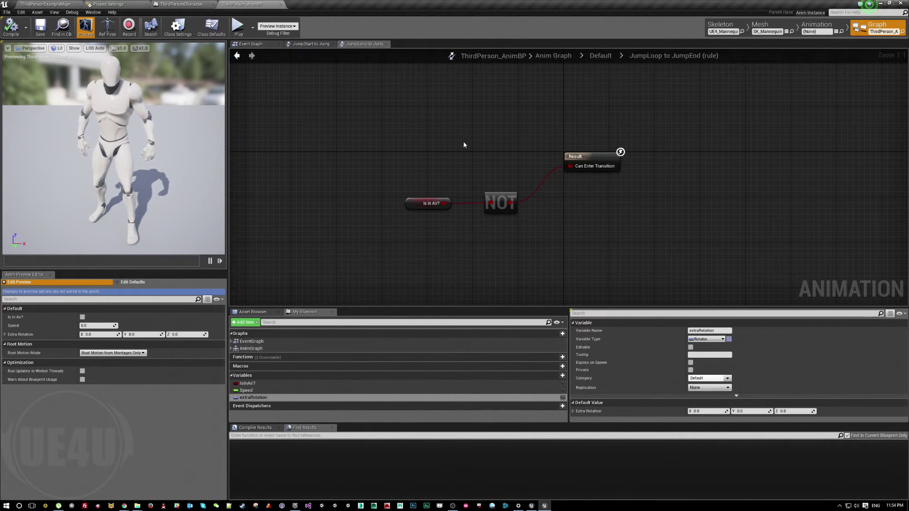
Step: In the animation blueprint's Event Graph, add a Cast To ThirdPersonCharacter node fed by the pawn owner node's return value
click(251, 43)
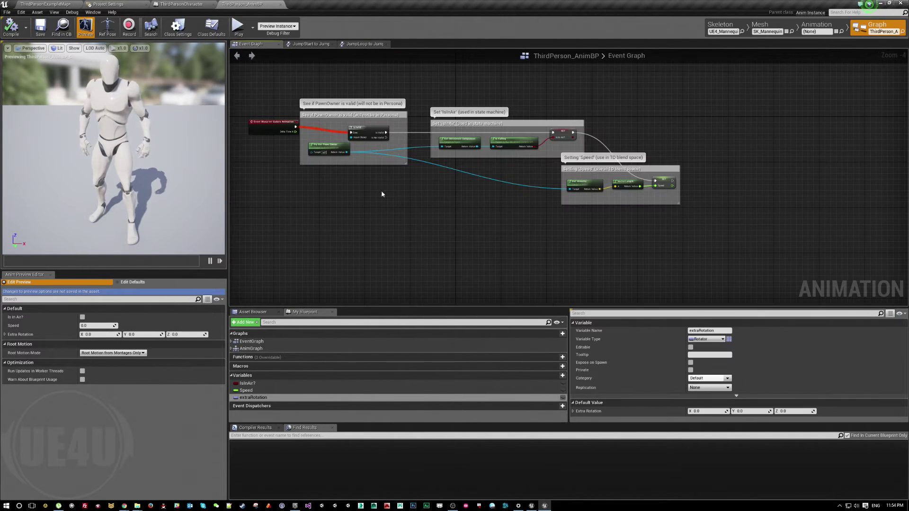
scroll(349, 182, up, 4)
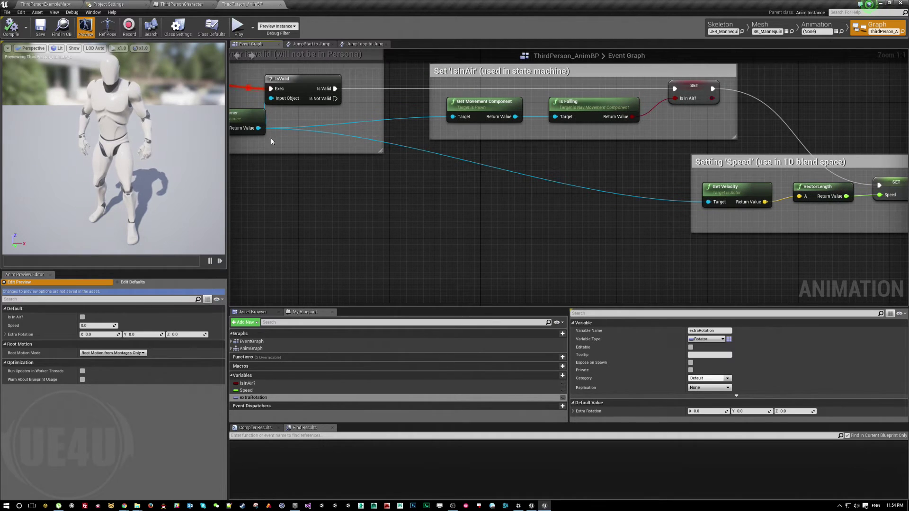
drag(259, 128, 712, 124)
text(cast to )
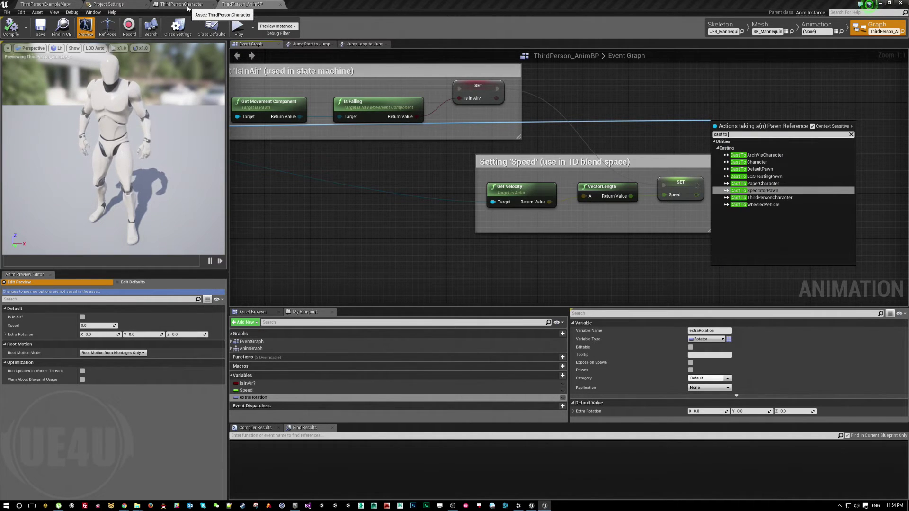
text(thir)
key(Return)
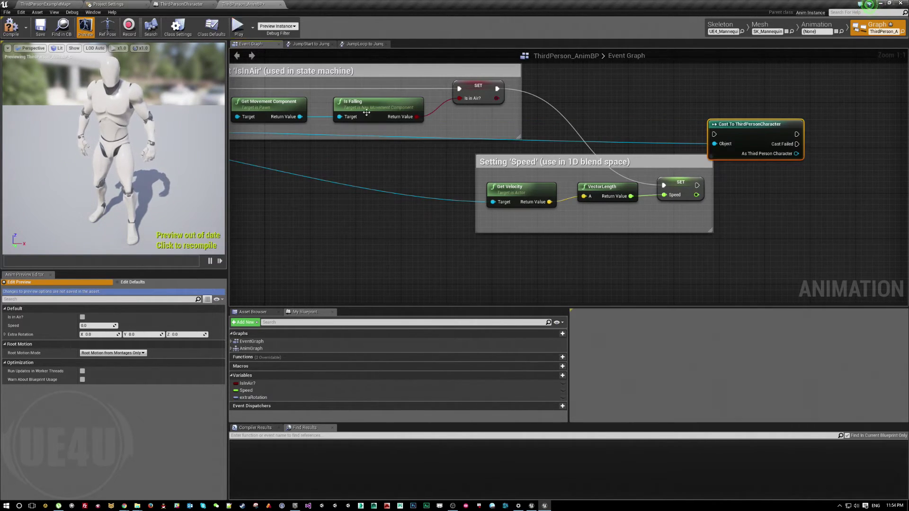
Step: Move the cast node clear of the Speed comment box and connect the Set Speed execution output to it
right_drag(658, 123, 514, 148)
drag(606, 152, 696, 123)
drag(554, 210, 665, 132)
Step: Place a Set node for the animation blueprint's extraRotation variable beyond the Cast To ThirdPersonCharacter node
right_drag(722, 236, 487, 248)
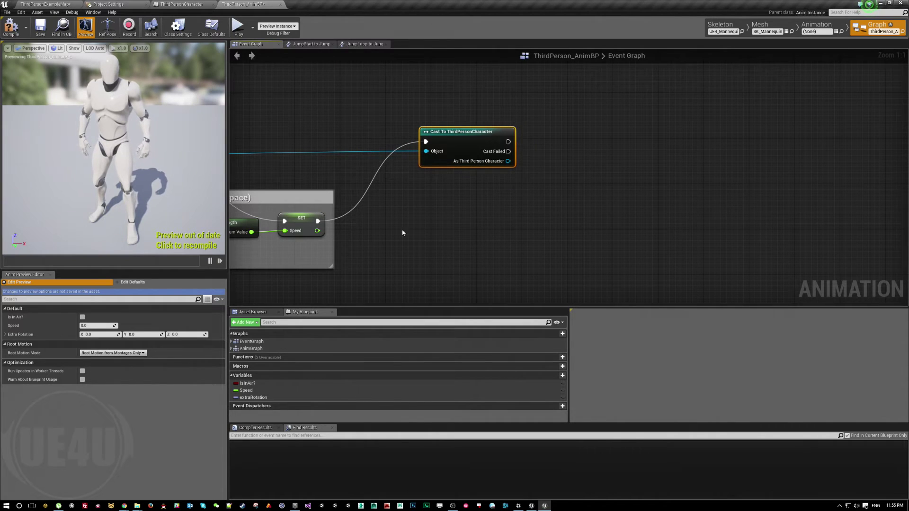
drag(253, 397, 692, 198)
click(693, 199)
Step: Get extraRotation from the cast character, connect it to the Set node's value input, and link the cast's execution output to Set
drag(508, 161, 562, 197)
key(ctrl+v)
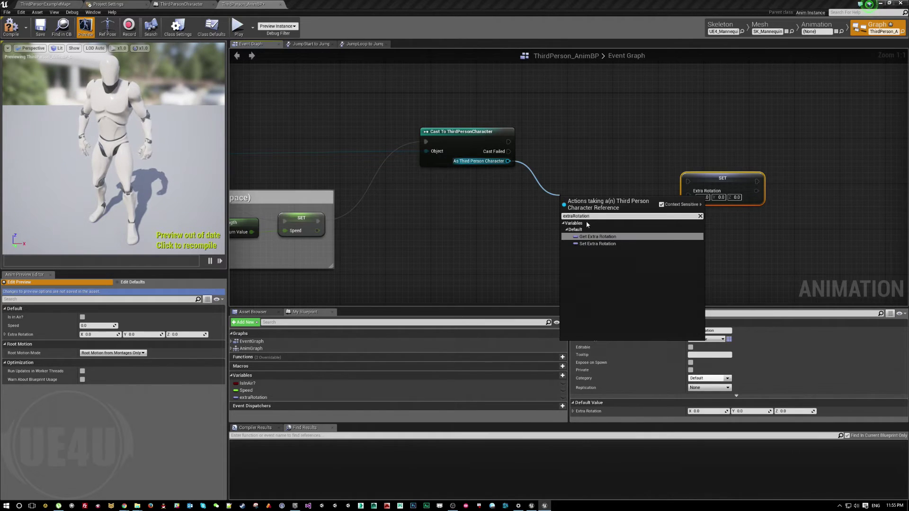
click(605, 239)
drag(630, 202, 689, 194)
drag(509, 142, 688, 182)
click(273, 399)
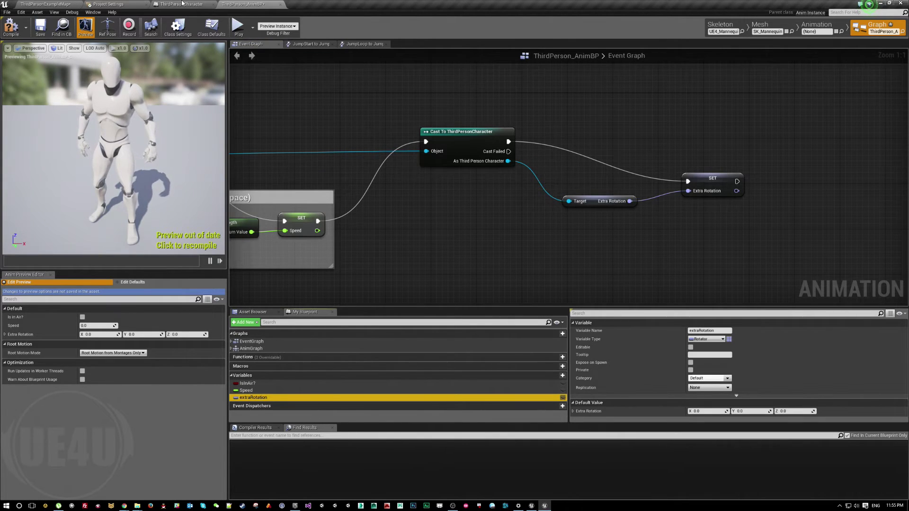
click(181, 4)
click(225, 3)
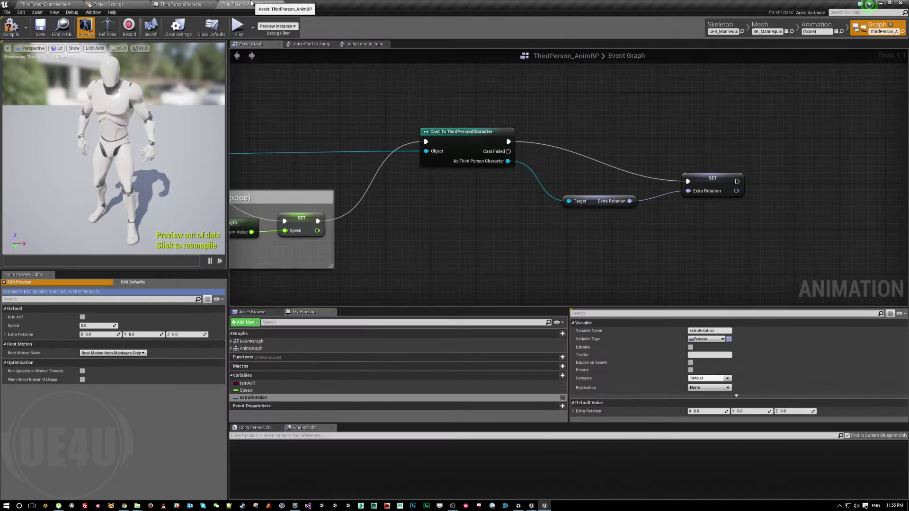
Step: Compile the animation blueprint and run a brief play test of the ThirdPersonExampleMap level
click(14, 27)
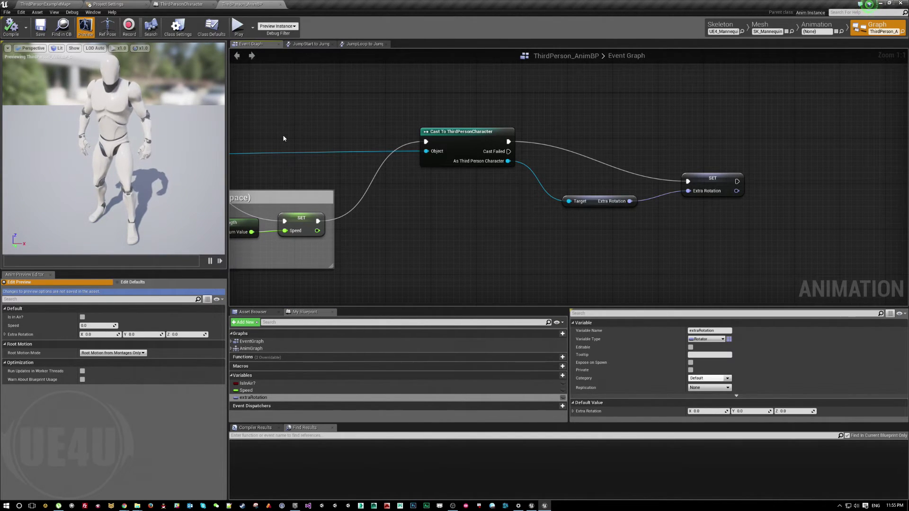
click(72, 4)
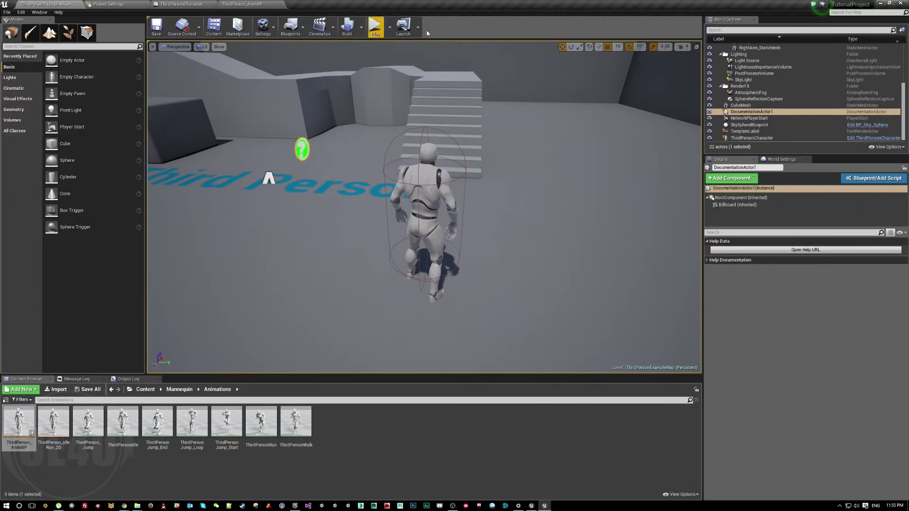
click(377, 28)
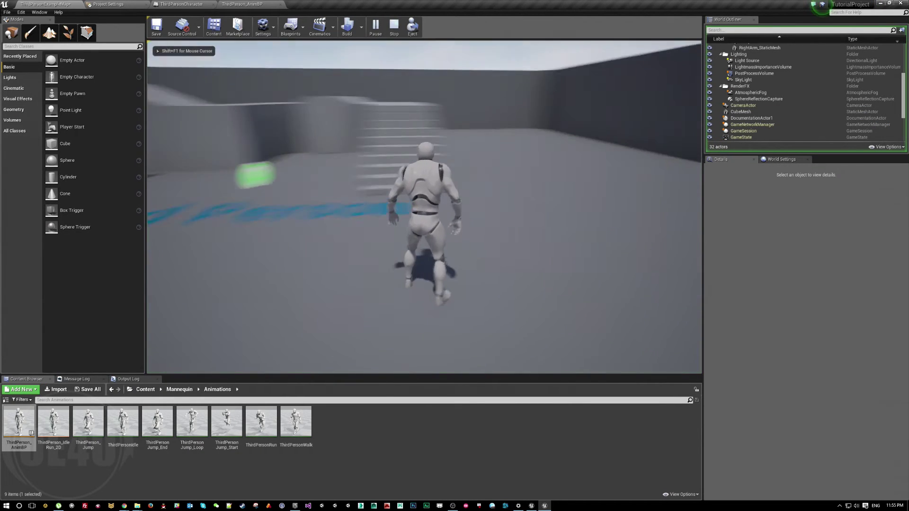
key(Escape)
Step: In ThirdPerson_AnimBP's Anim Graph, move the Default state machine and Final Animation Pose nodes far apart to make room between them
click(251, 4)
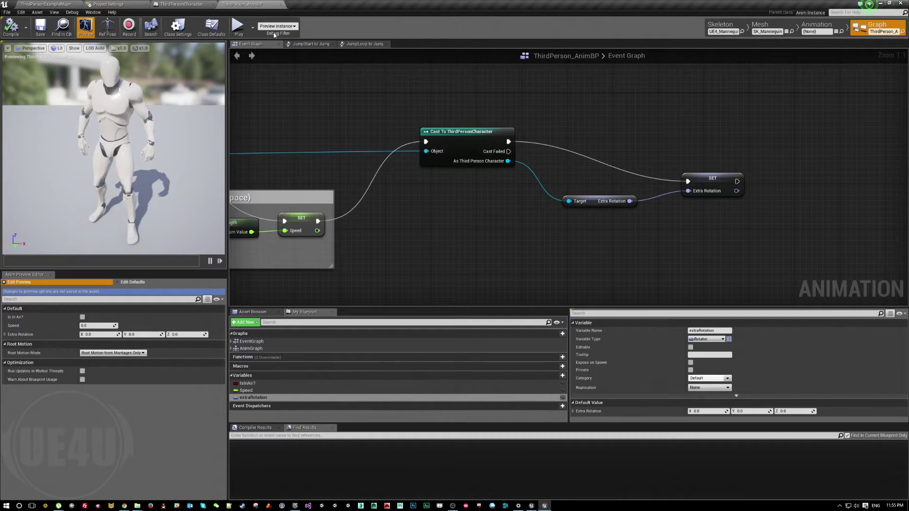
click(357, 46)
click(309, 45)
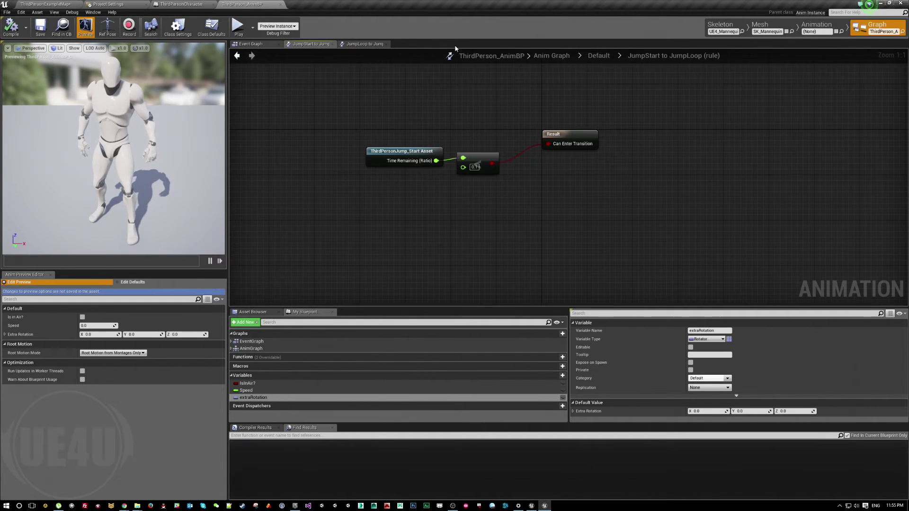
click(553, 56)
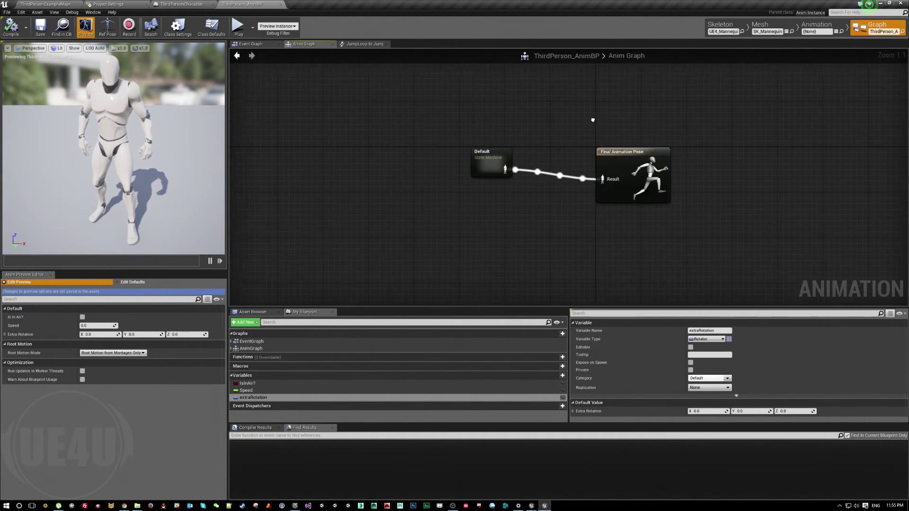
drag(488, 156, 294, 167)
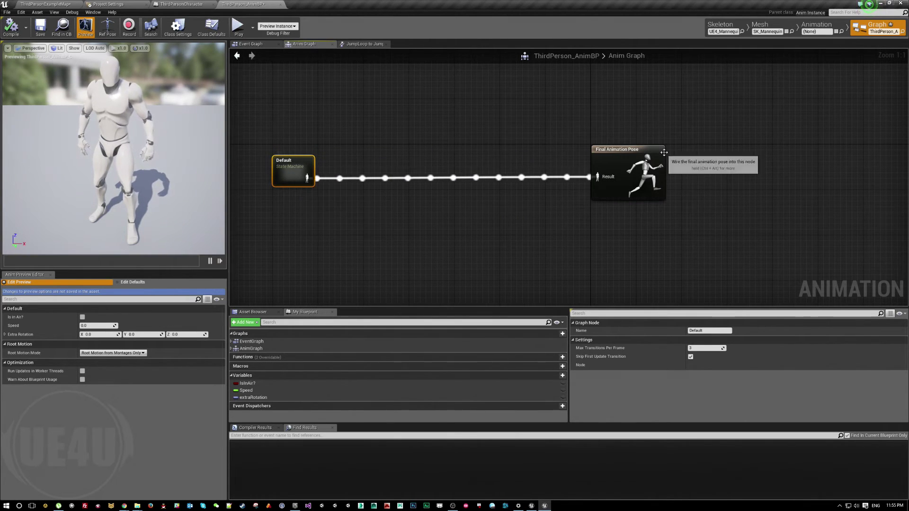
drag(631, 151, 693, 157)
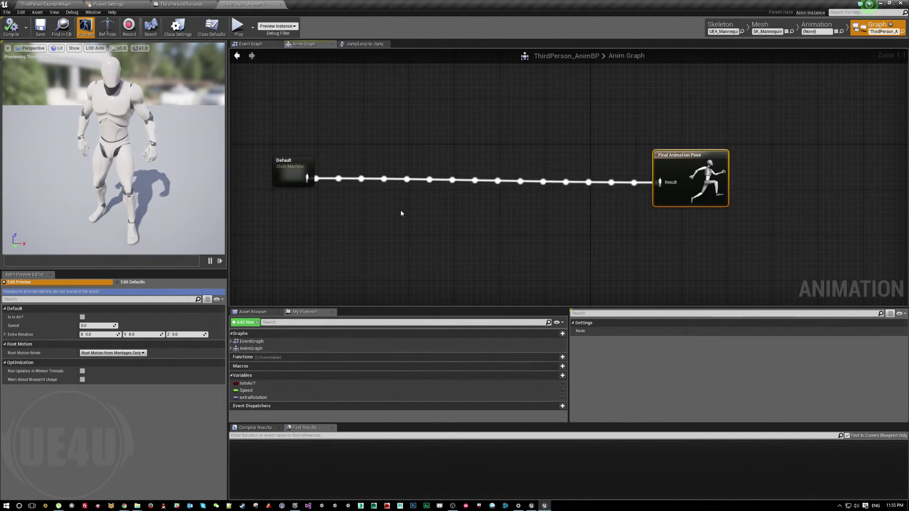
Step: Add a Local To Component node fed by the Default state machine's output pose and place it slightly below
drag(307, 178, 349, 231)
text(local)
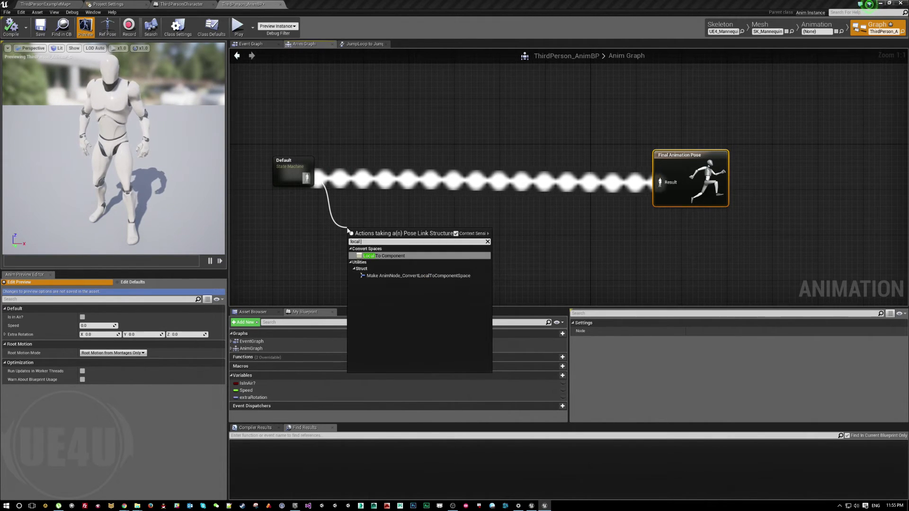
key(Return)
drag(307, 178, 372, 237)
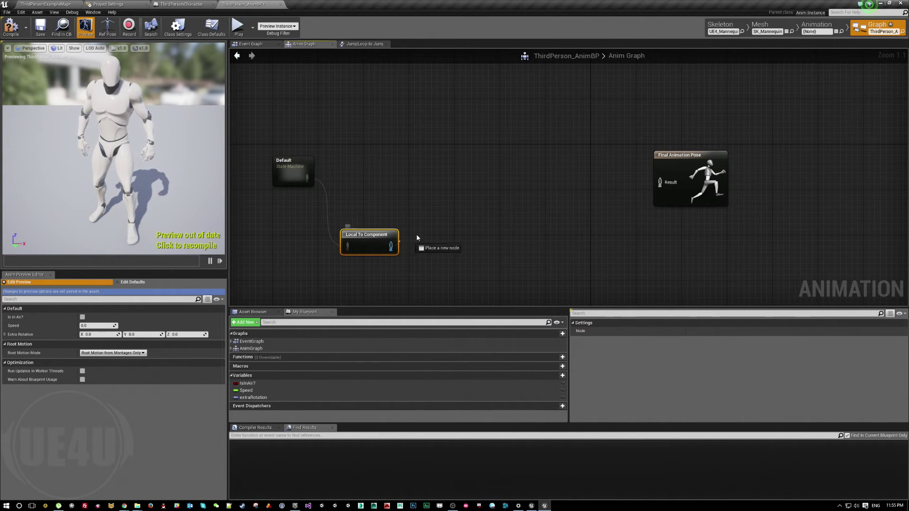
Step: Add a Transform (Modify) Bone node after Local To Component and connect it to Final Animation Pose through a Component To Local node
drag(468, 194, 468, 195)
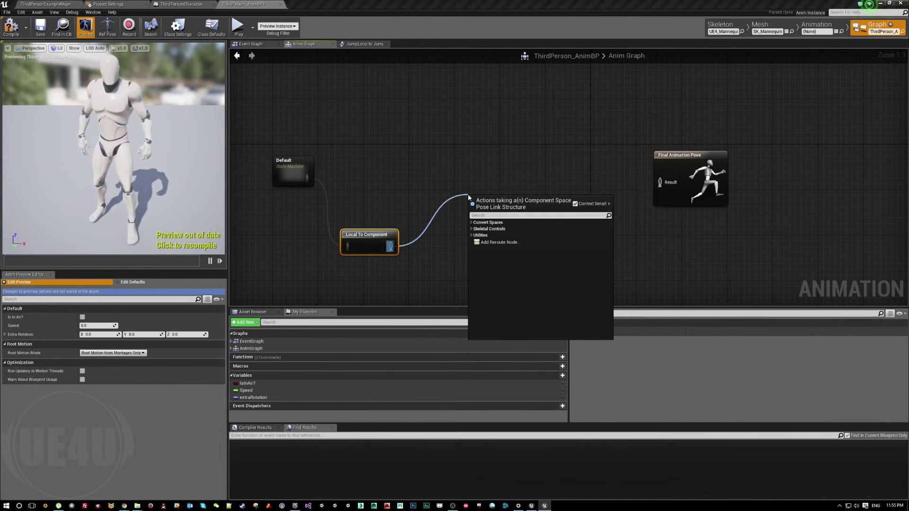
text(modify)
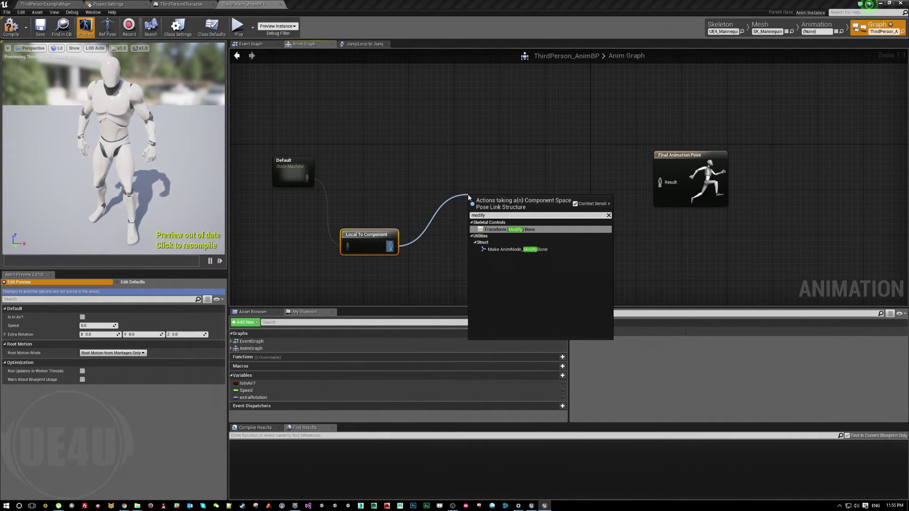
key(Return)
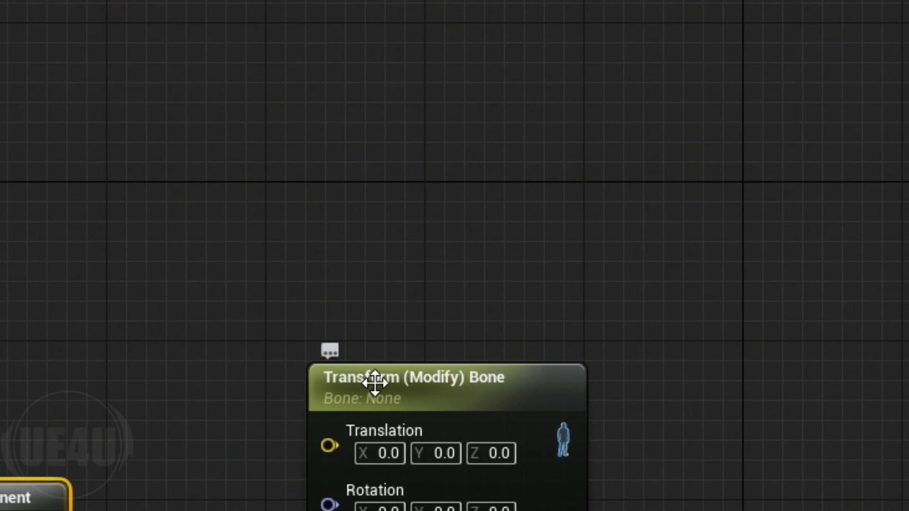
drag(375, 382, 295, 183)
drag(484, 244, 908, 309)
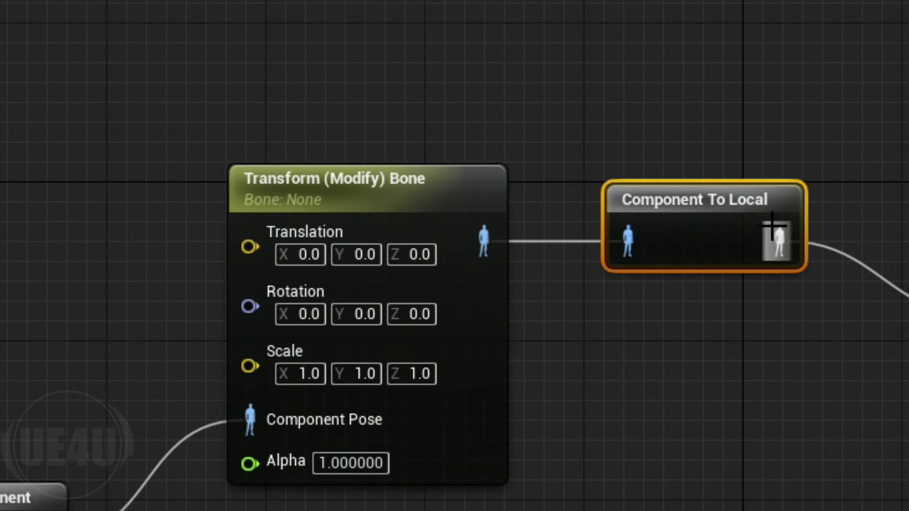
drag(773, 227, 782, 427)
Step: Feed the extraRotation variable into the Rotation input of the Transform (Modify) Bone node
click(384, 207)
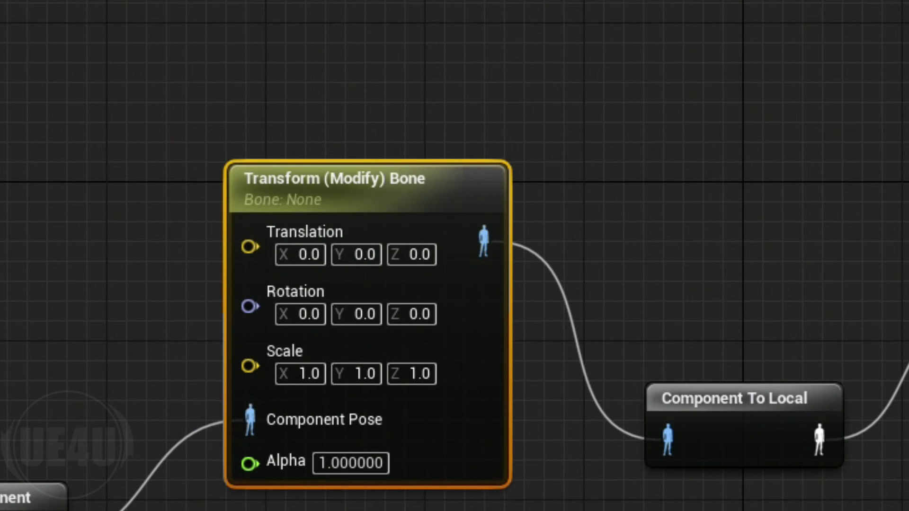
drag(338, 176, 313, 168)
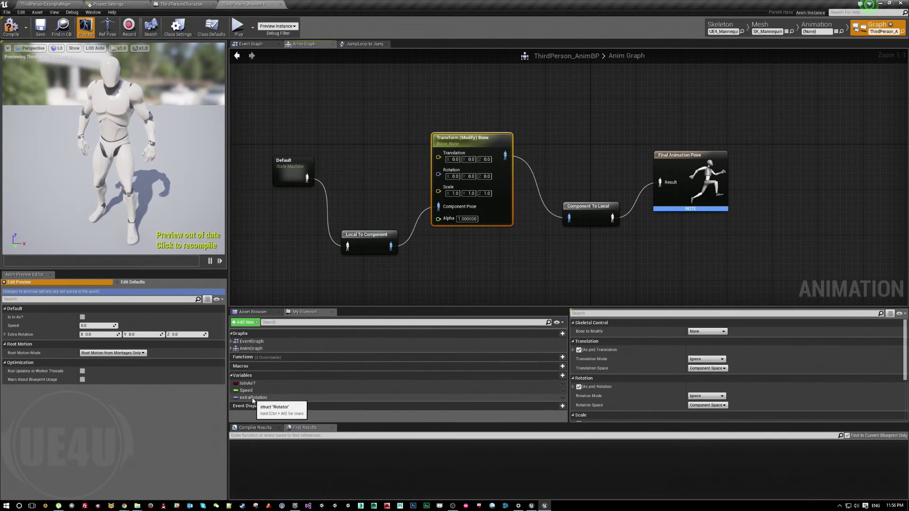
drag(252, 398, 439, 173)
click(360, 179)
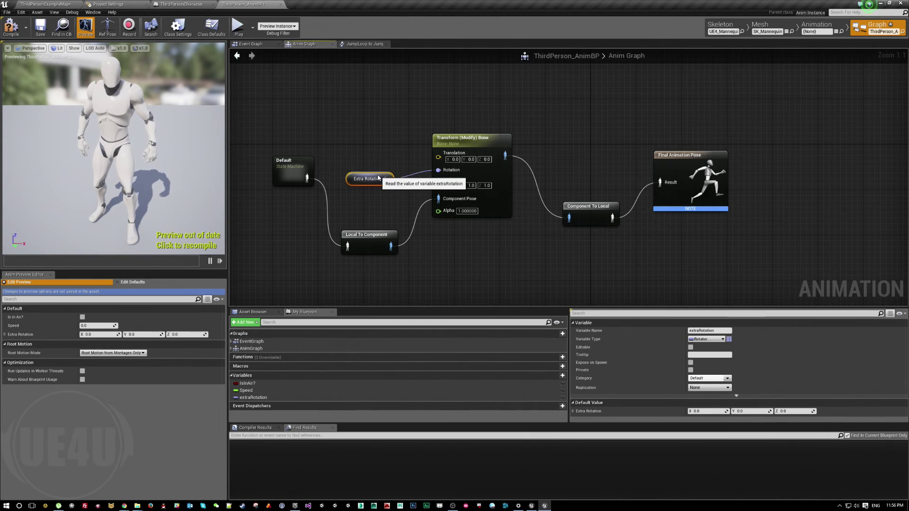
Step: Set the Transform (Modify) Bone node's Rotation Mode to Add to Existing and its Rotation Space to World Space
click(479, 148)
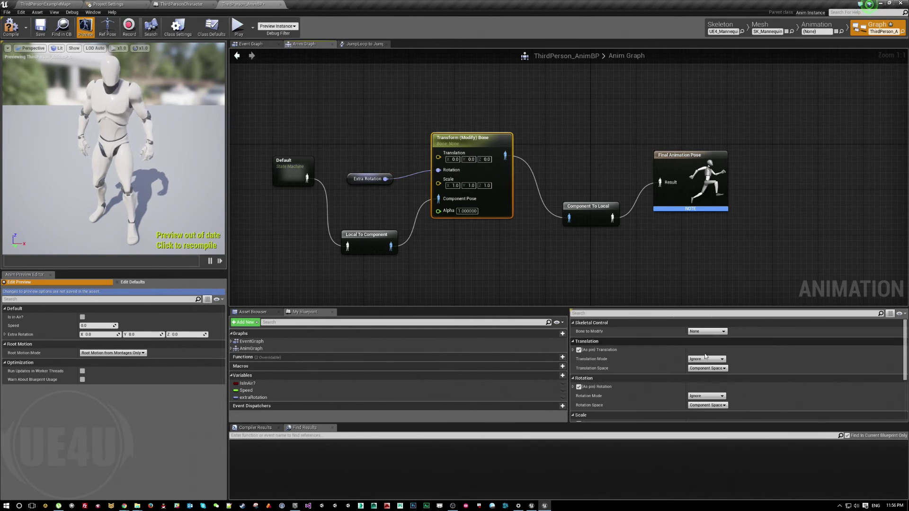
scroll(663, 393, down, 1)
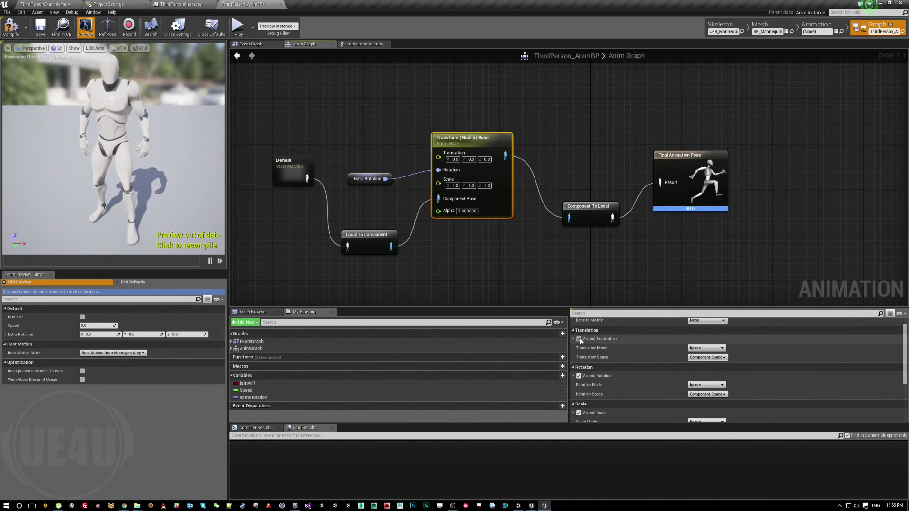
scroll(612, 370, down, 1)
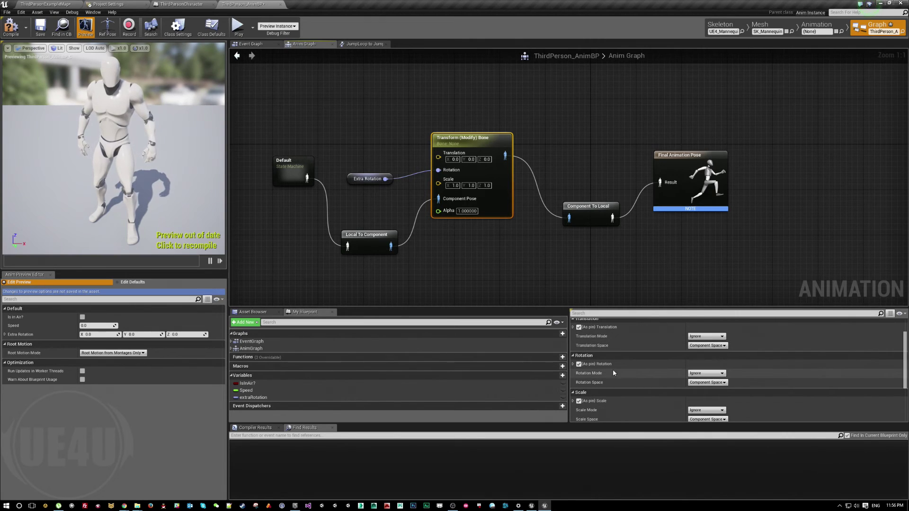
click(722, 373)
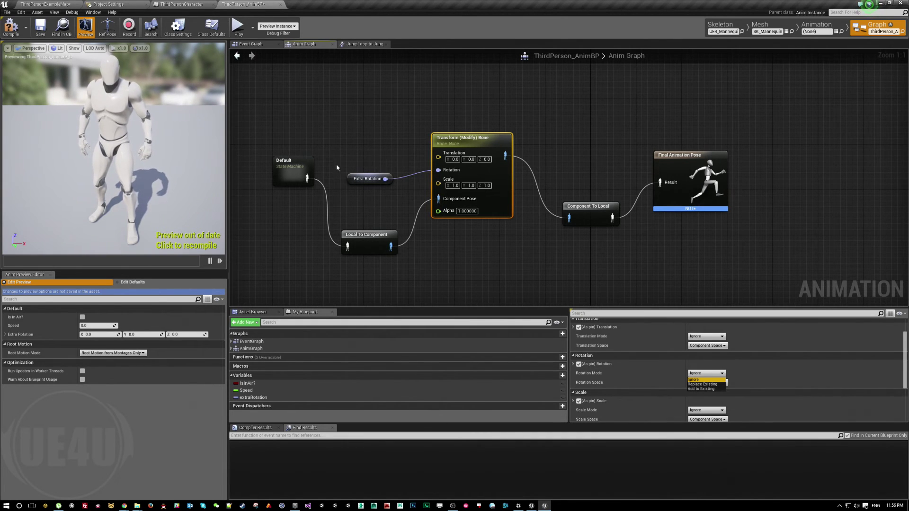
click(701, 388)
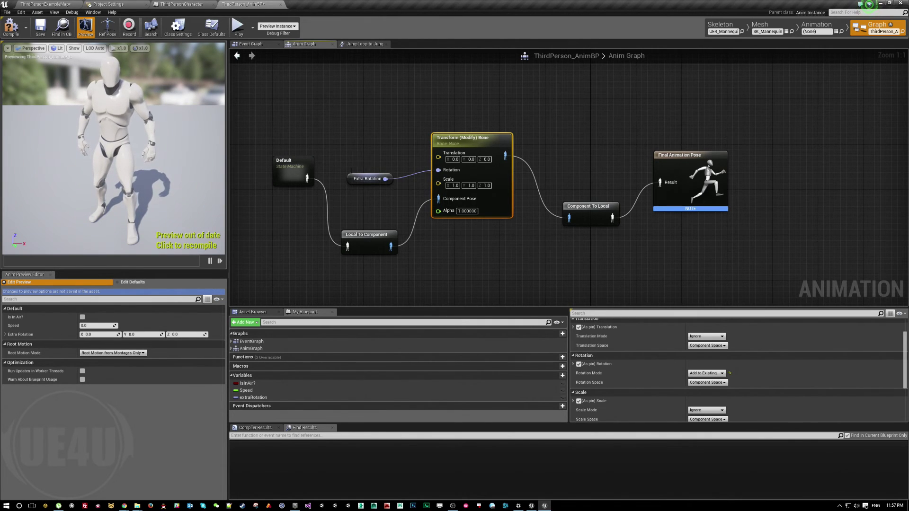
click(707, 382)
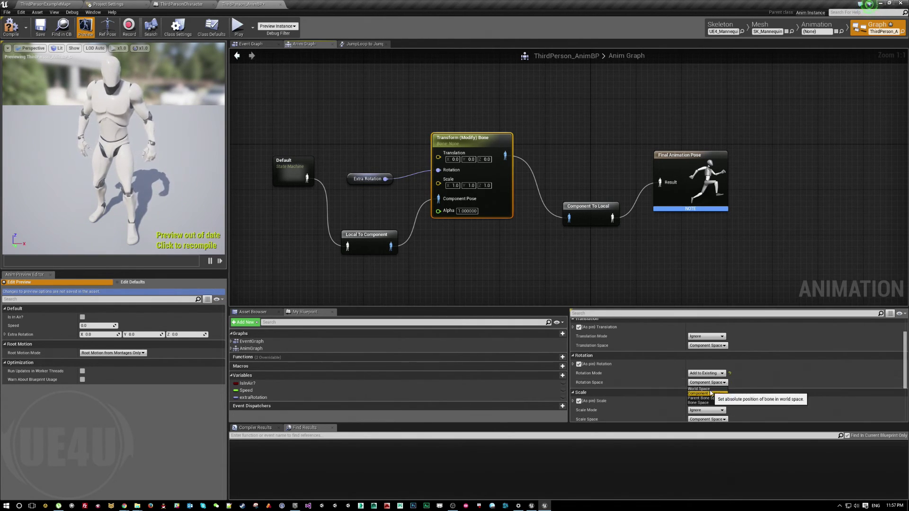
click(709, 388)
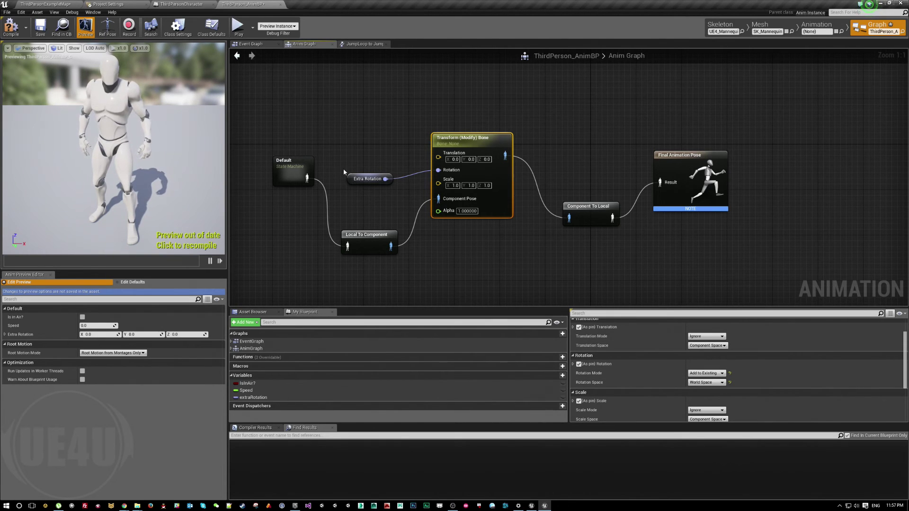
Step: Glance at ThirdPersonCharacter's event graph, then set the Transform (Modify) Bone node's Bone to Modify to head
click(187, 4)
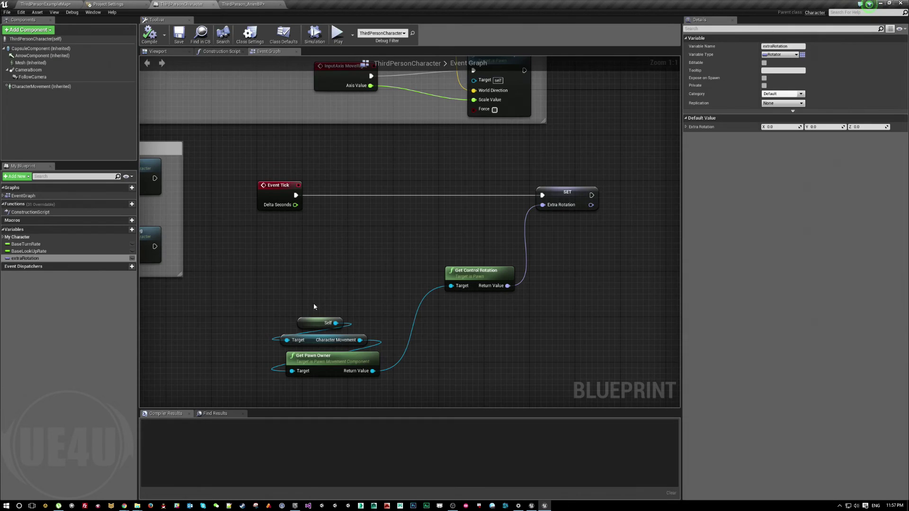
click(242, 4)
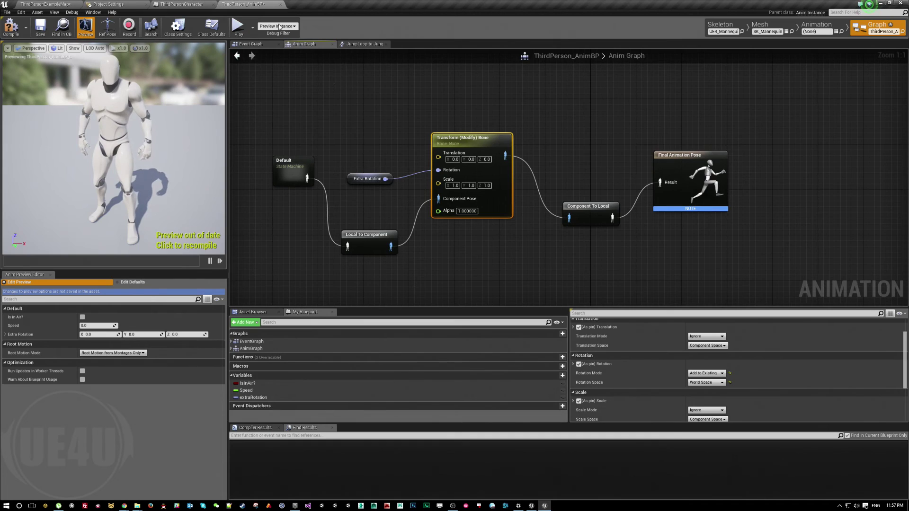
scroll(700, 378, up, 2)
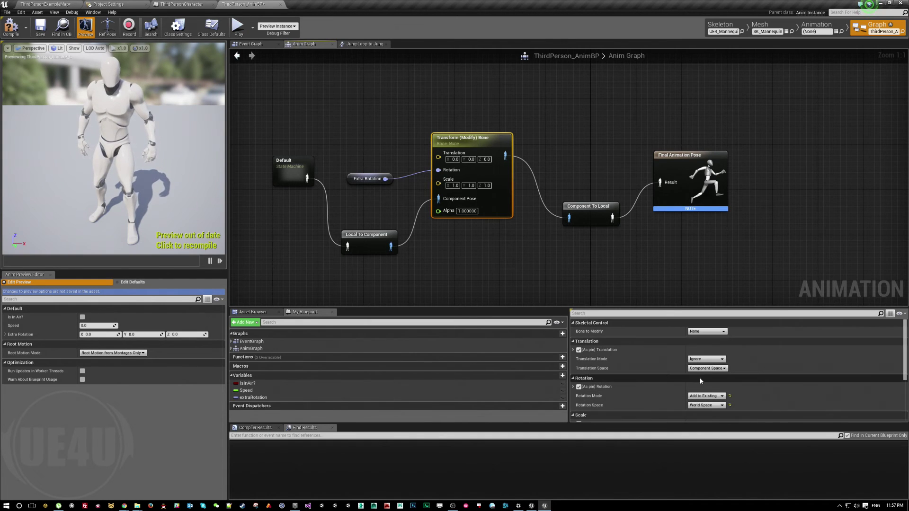
click(701, 331)
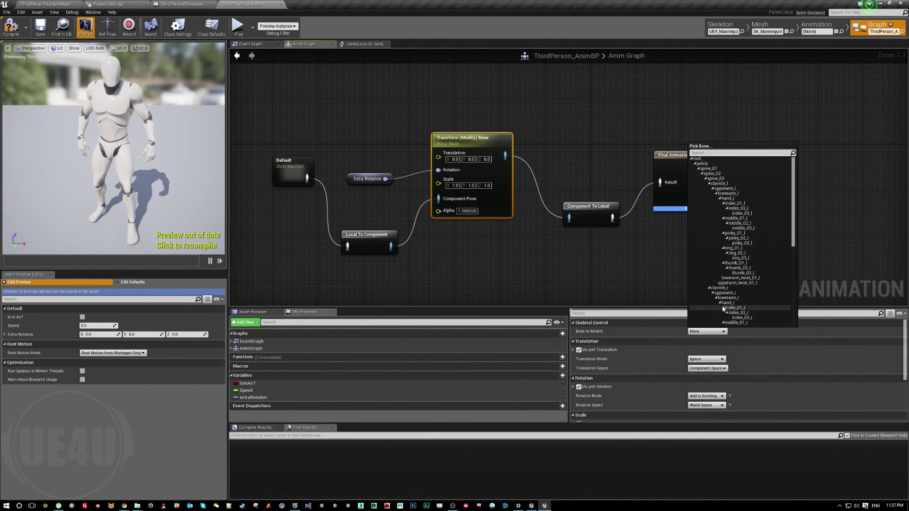
scroll(742, 231, up, 2)
scroll(742, 231, down, 3)
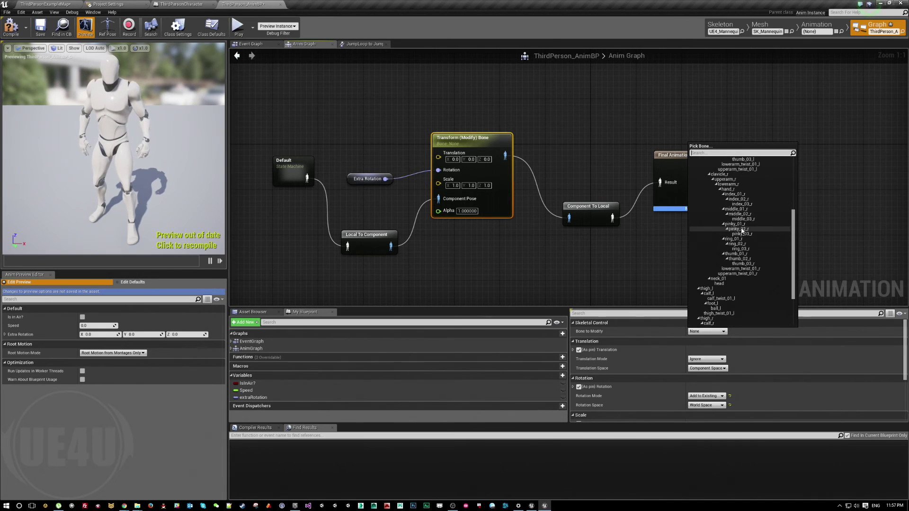
click(735, 283)
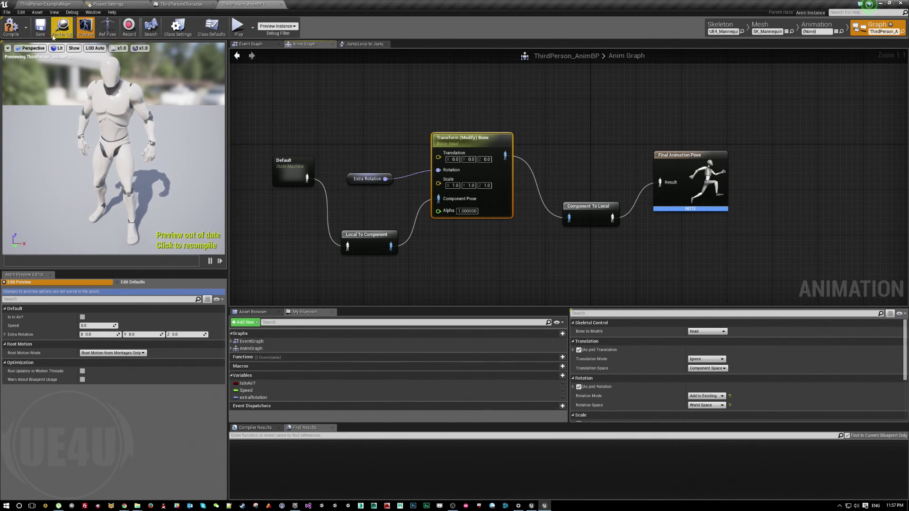
Step: Save the animation blueprint with its head bone setup and bring up ThirdPersonCharacter's event graph
click(40, 27)
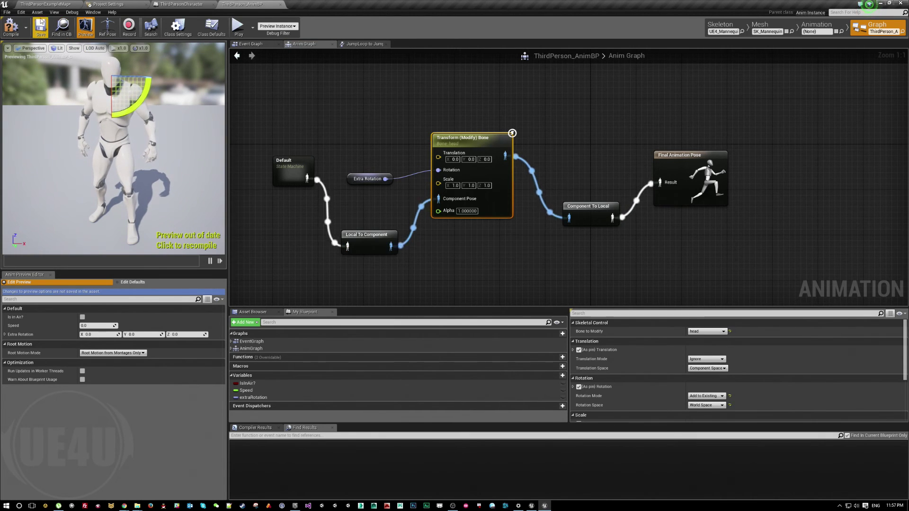
click(45, 5)
click(243, 4)
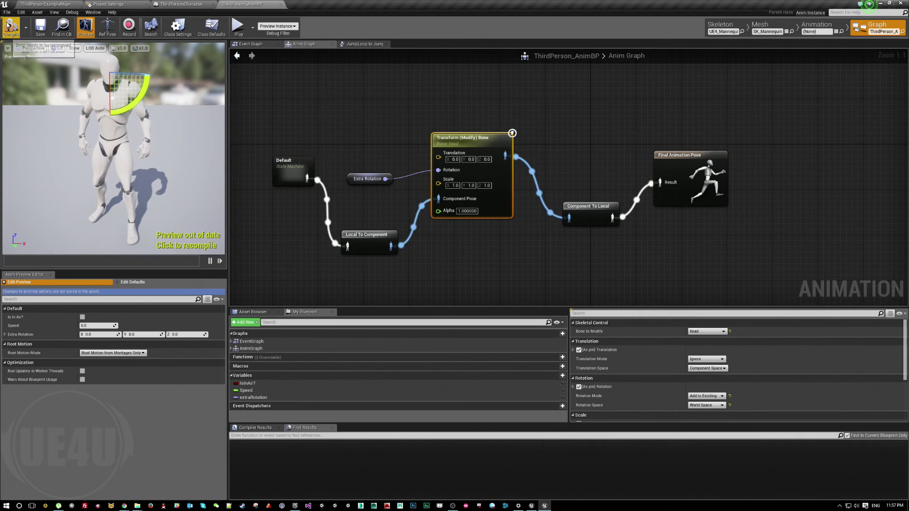
click(181, 5)
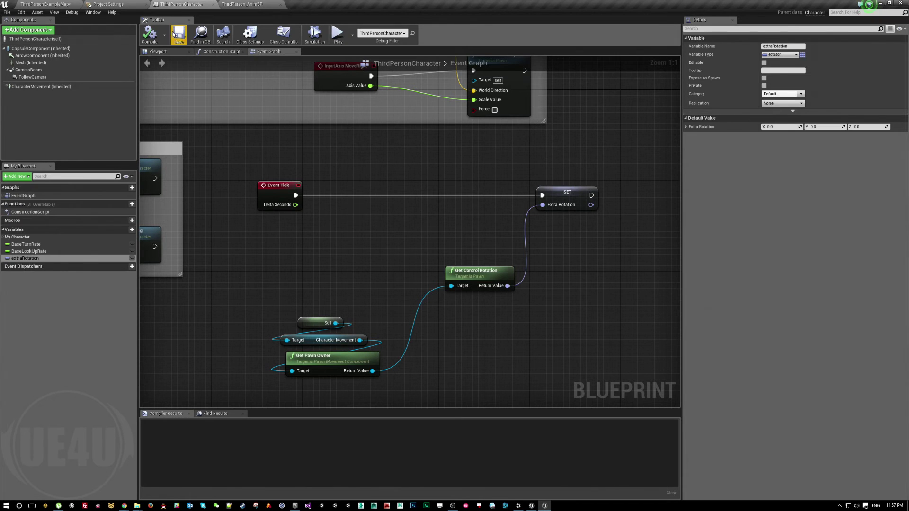
Step: Play-test ThirdPersonExampleMap, running and looking around to check the character's head rotation, and return to ThirdPerson_AnimBP's anim graph after stopping play
click(27, 4)
click(374, 27)
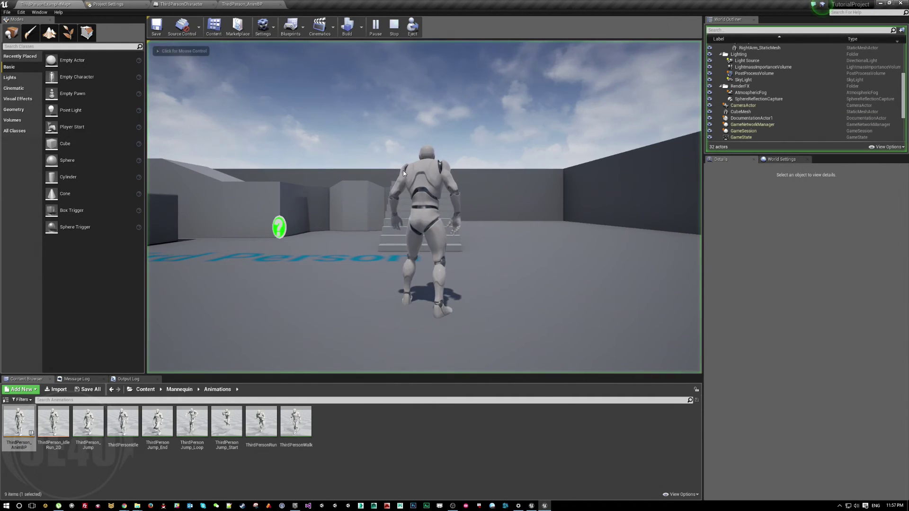
key(w)
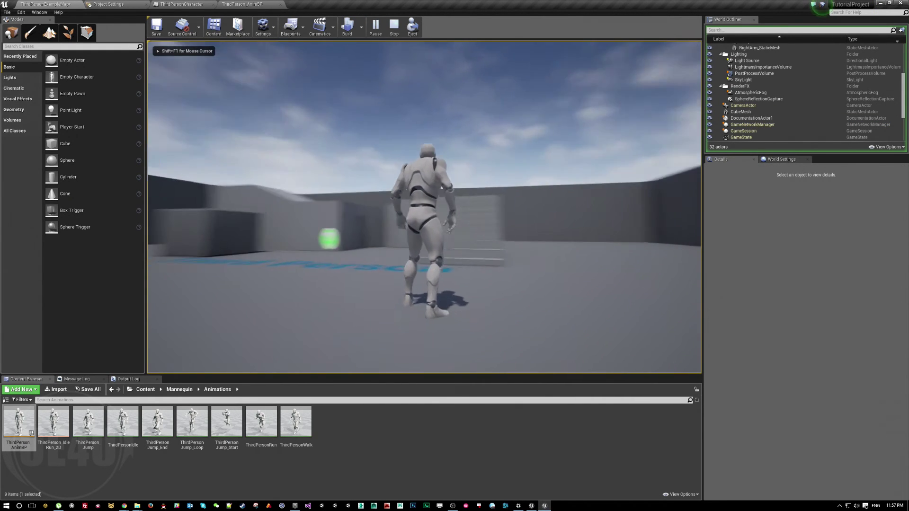
key(w)
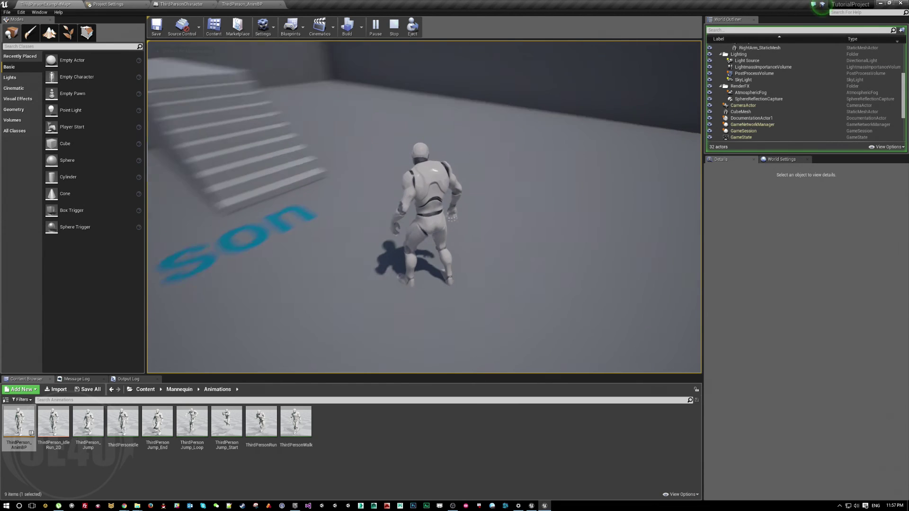
key(w)
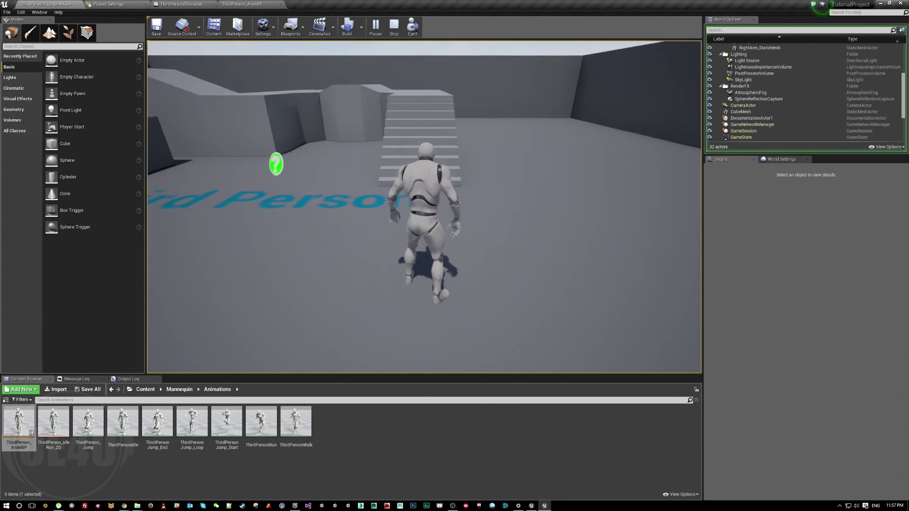
key(s)
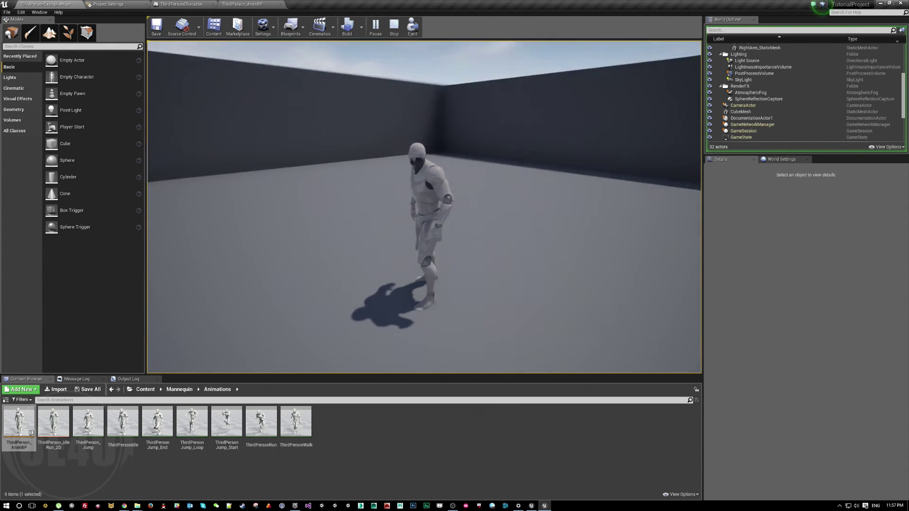
key(w)
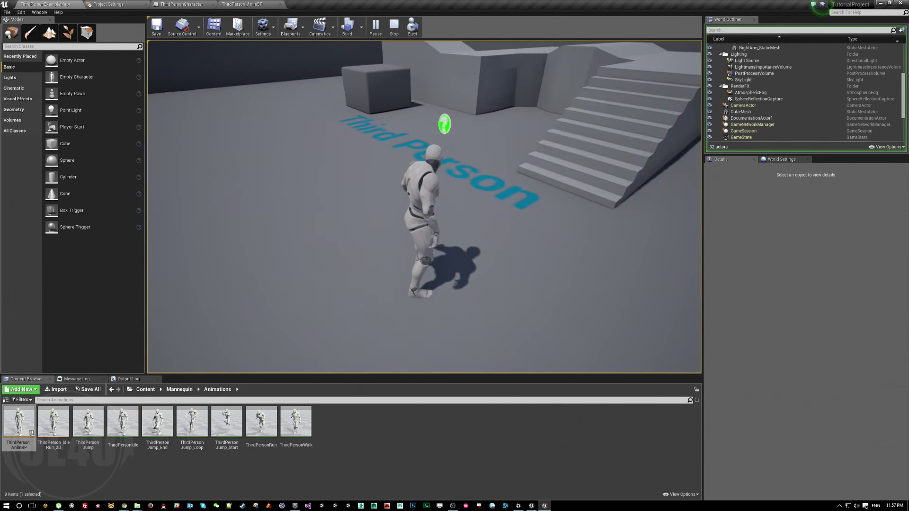
key(a)
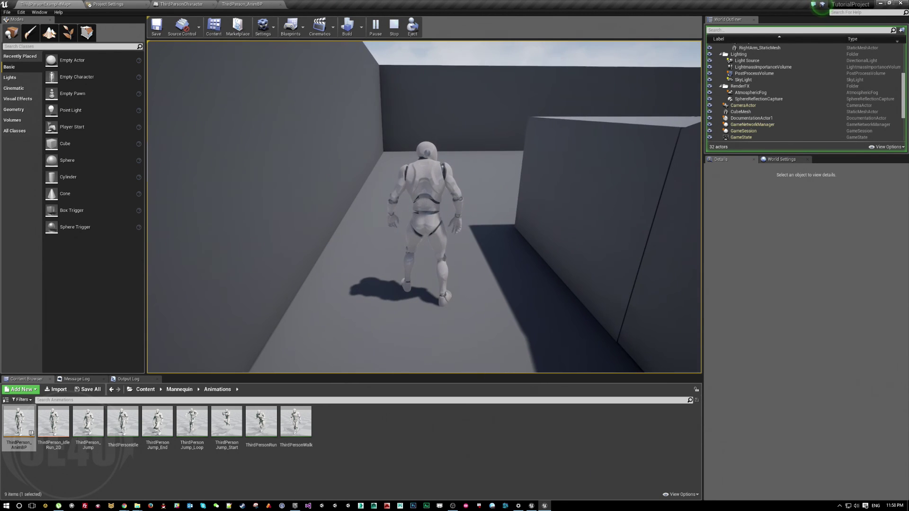
key(w)
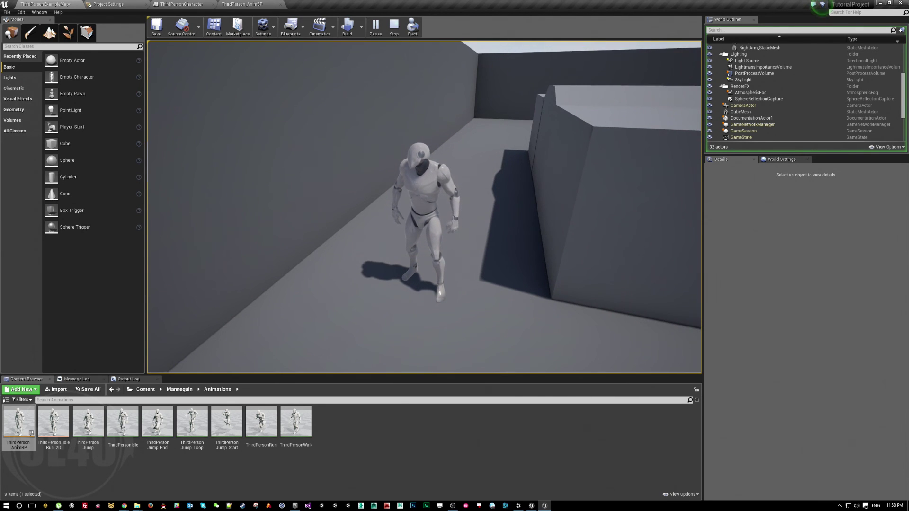
key(Escape)
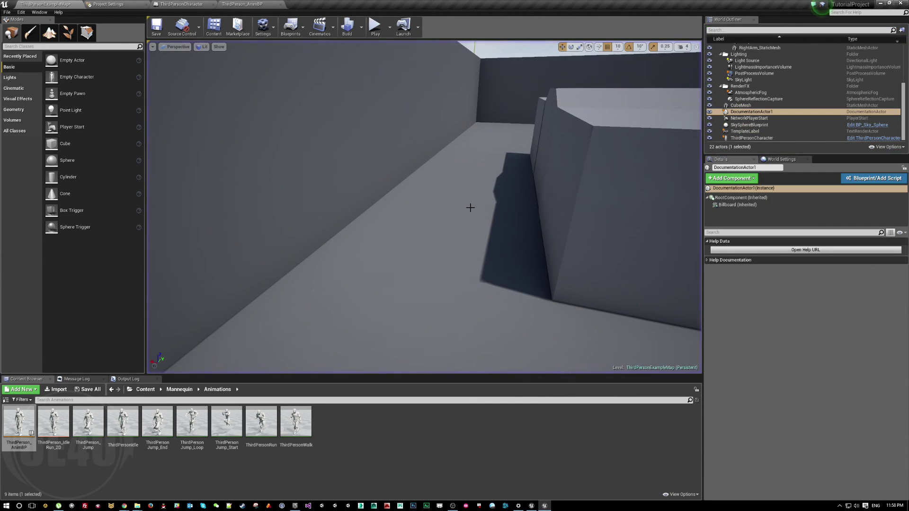
click(238, 4)
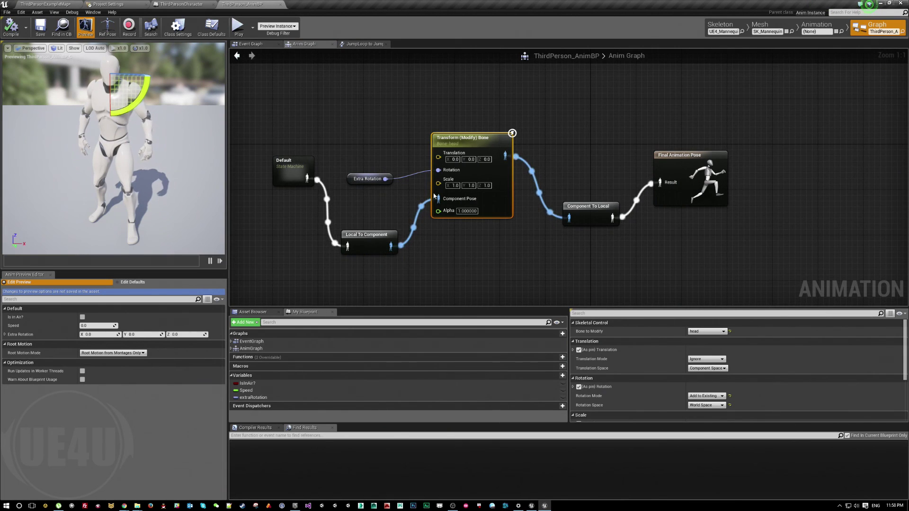